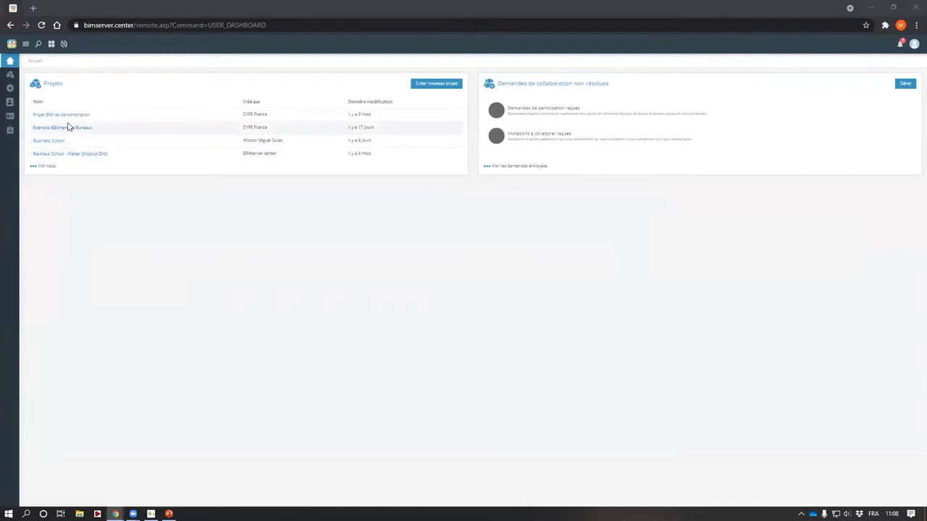
Step: Open the project 3 2 1 RE2020 - Webinaire ACV BIM from the full project list and enlarge the page to 100 %
click(45, 167)
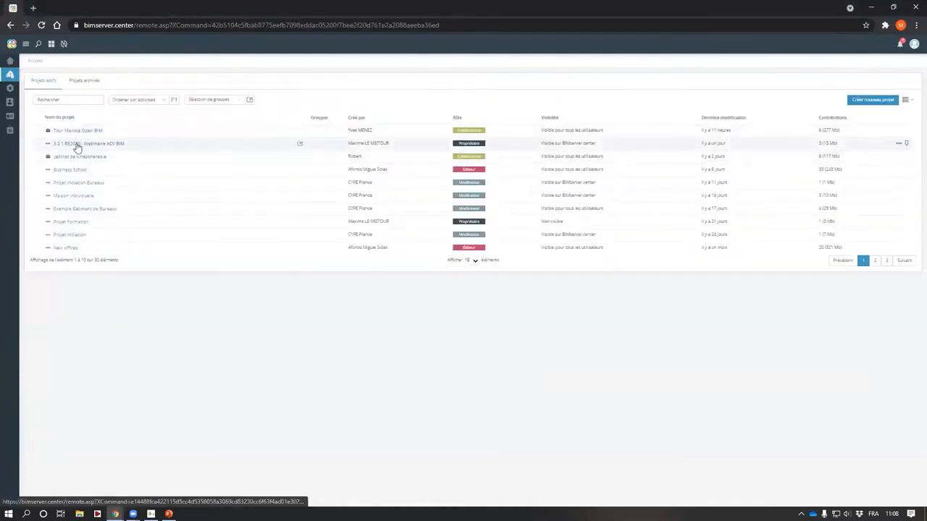
click(77, 143)
key(ctrl+plus)
key(ctrl+plus)
key(ctrl+plus)
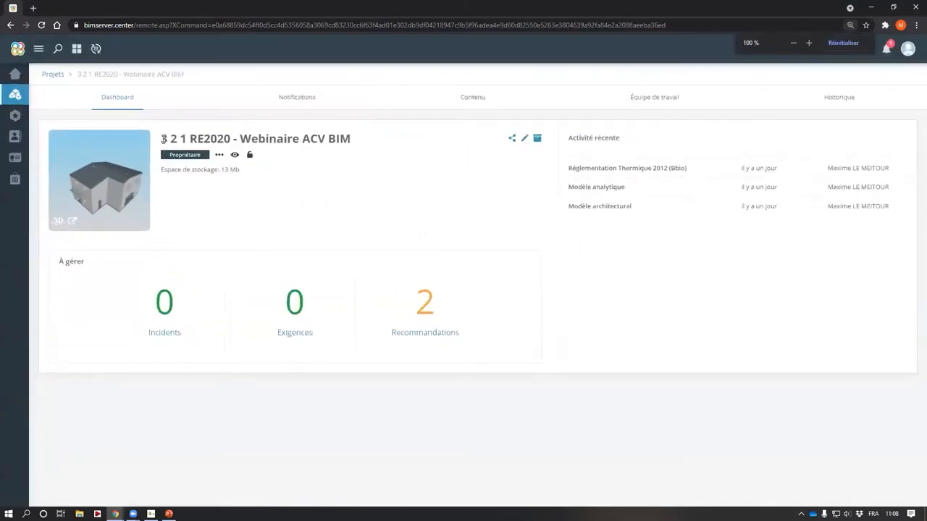
drag(159, 138, 355, 139)
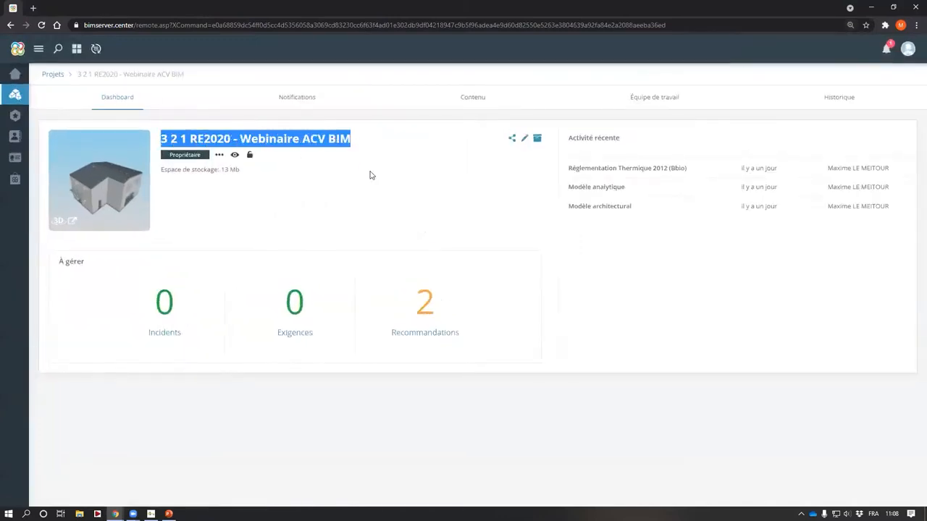
key(alt+Tab)
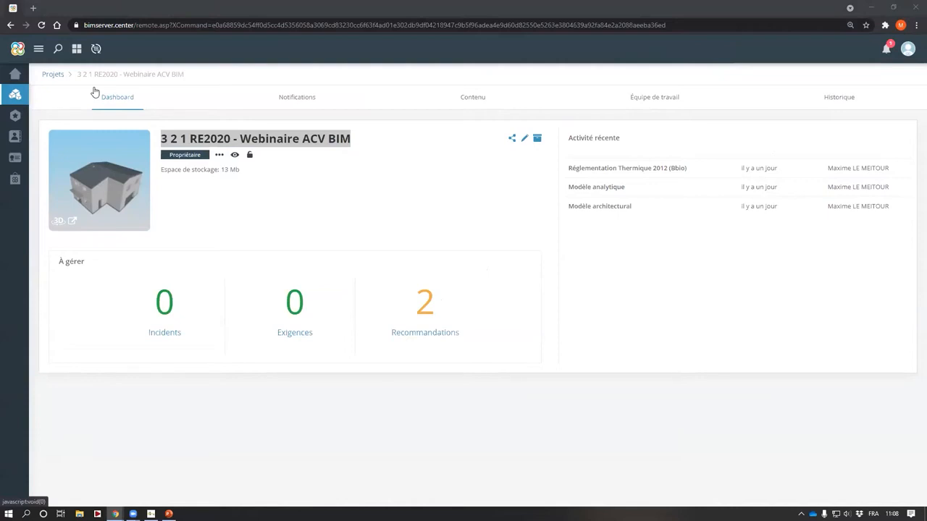
Step: View the project's 3D model and list the files associated with its Réglementation Thermique 2012 (Bbio) contribution
click(116, 195)
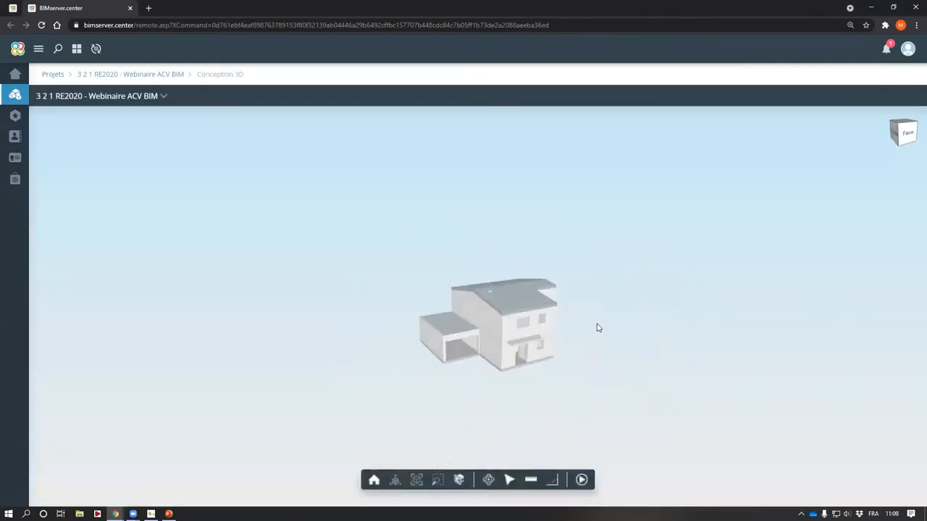
click(175, 75)
click(482, 106)
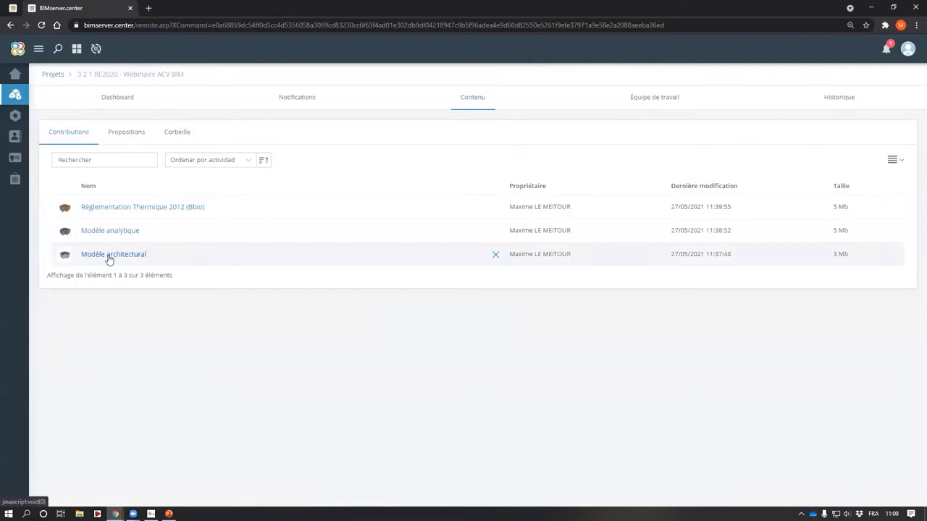
click(133, 210)
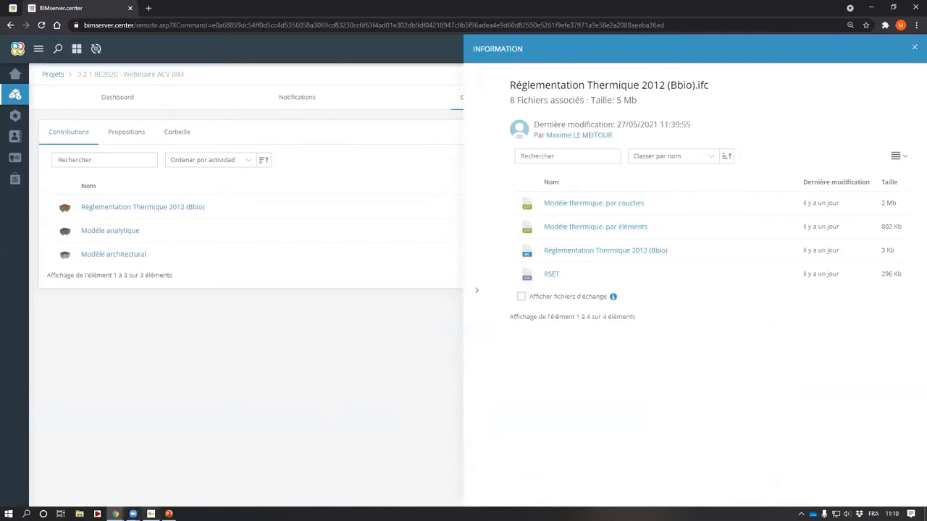
Step: Switch to ELODIE by CYPE and create a new job file named Webinaire RE2020 - ACV BIM
click(150, 514)
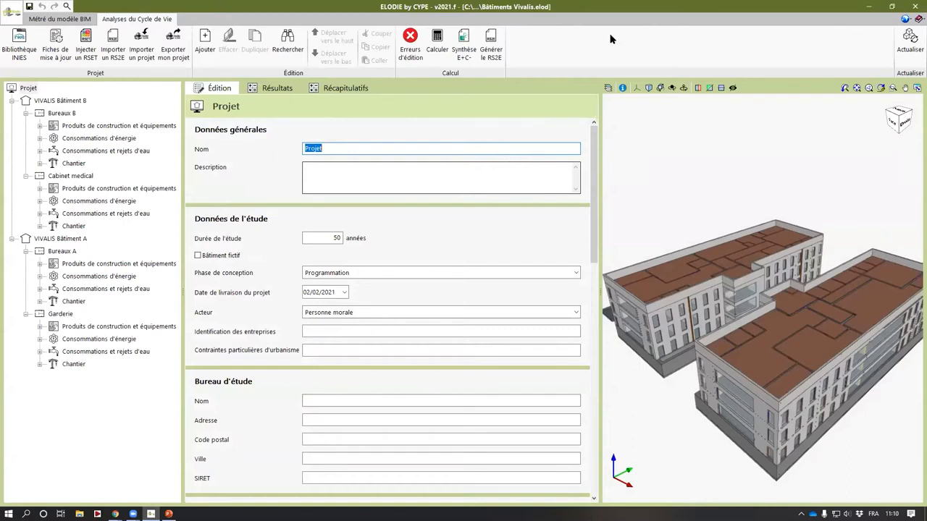
click(12, 19)
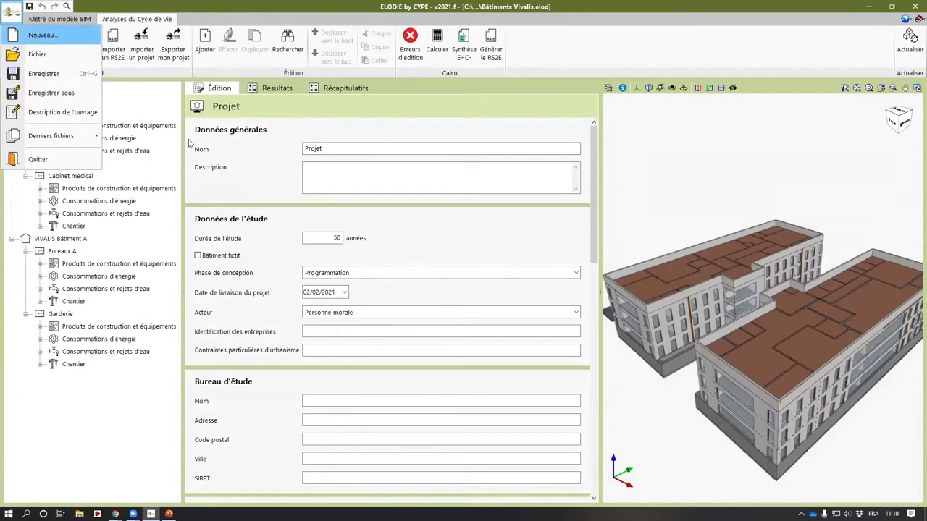
click(34, 36)
click(382, 287)
text(W)
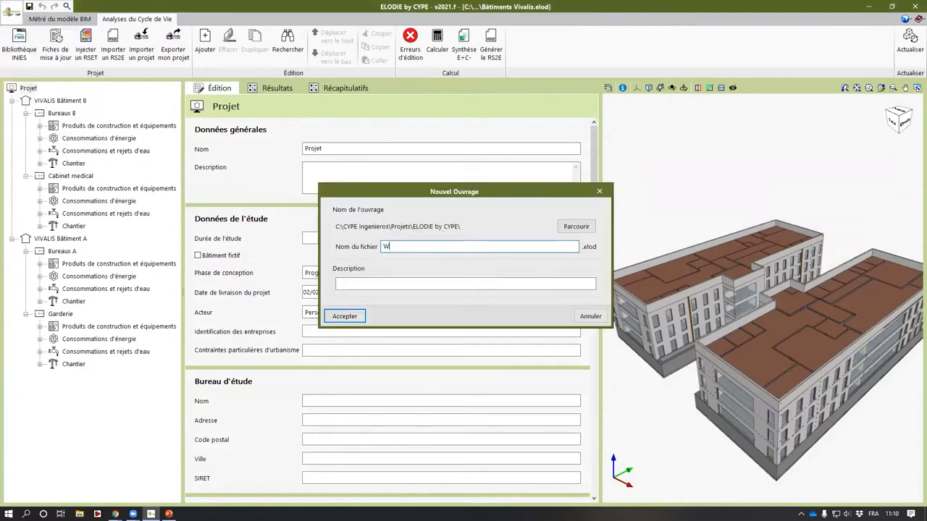
text(ebinaire RE2020 - ACV BIM)
click(346, 316)
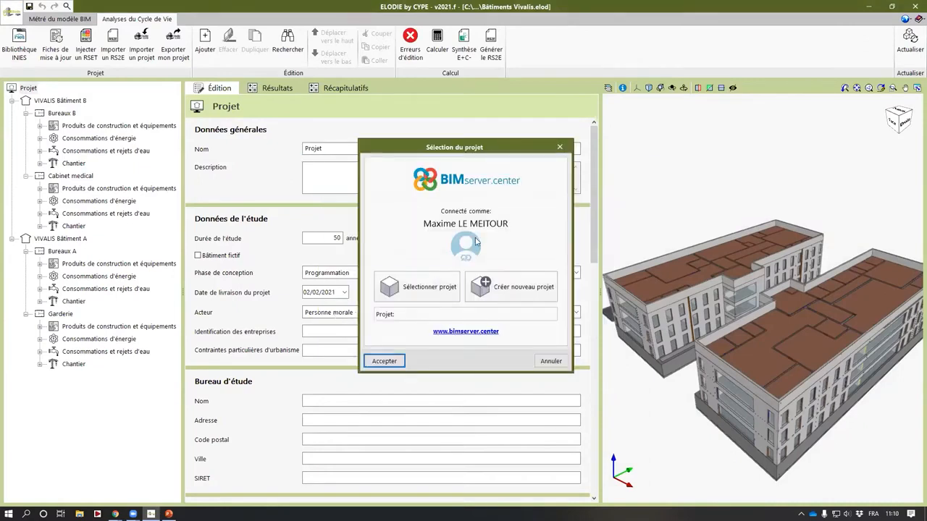
Step: Link the new job to the BIMserver.center project 3 2 1 RE2020 - Webinaire ACV BIM
click(440, 288)
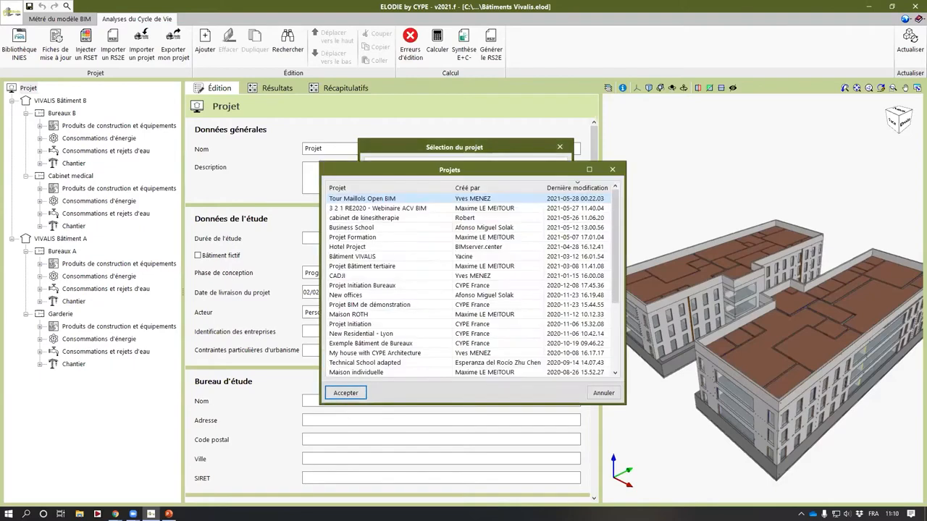
click(389, 208)
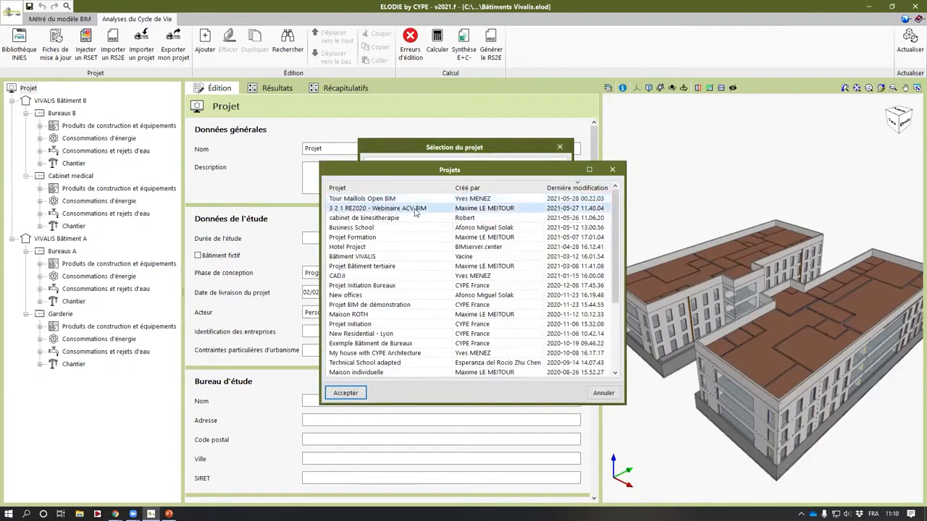
click(346, 393)
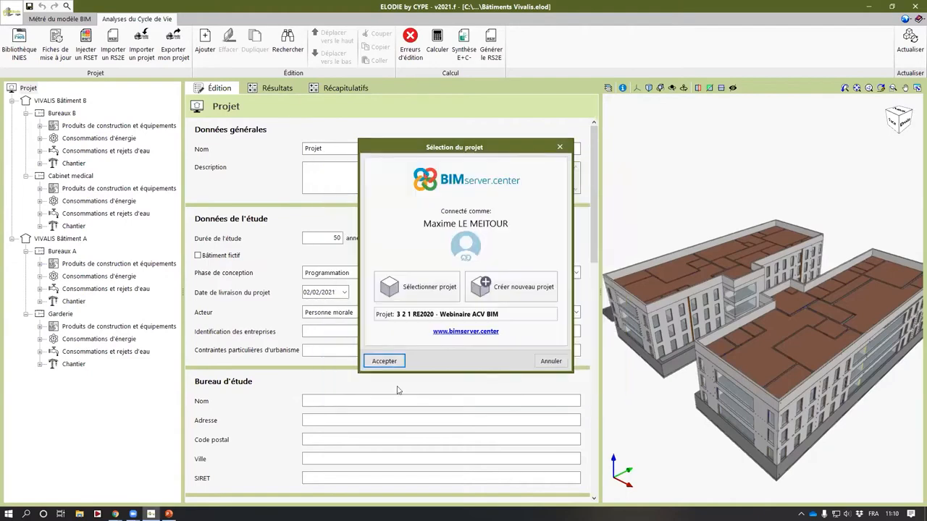
click(385, 361)
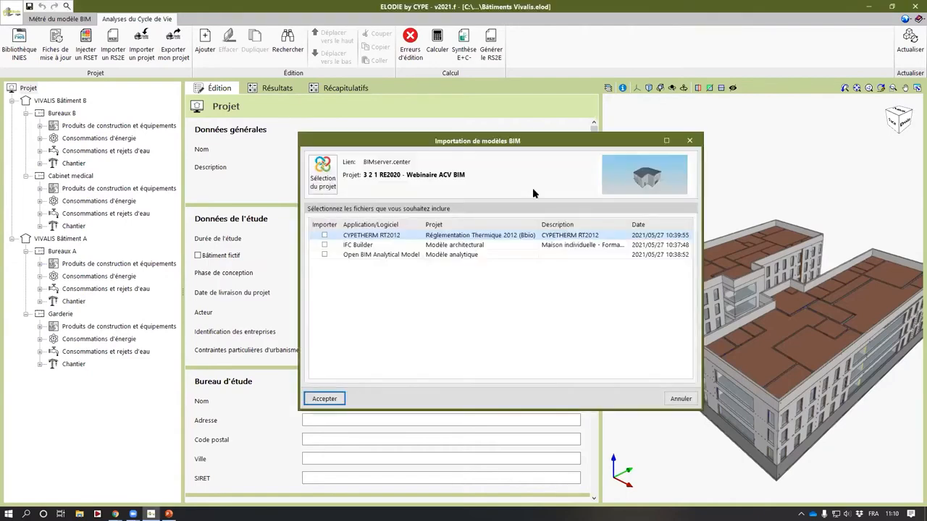
Step: Import the CYPETHERM RT2012 thermal model and the IFC Builder architectural model, leaving out the analytical model
click(552, 80)
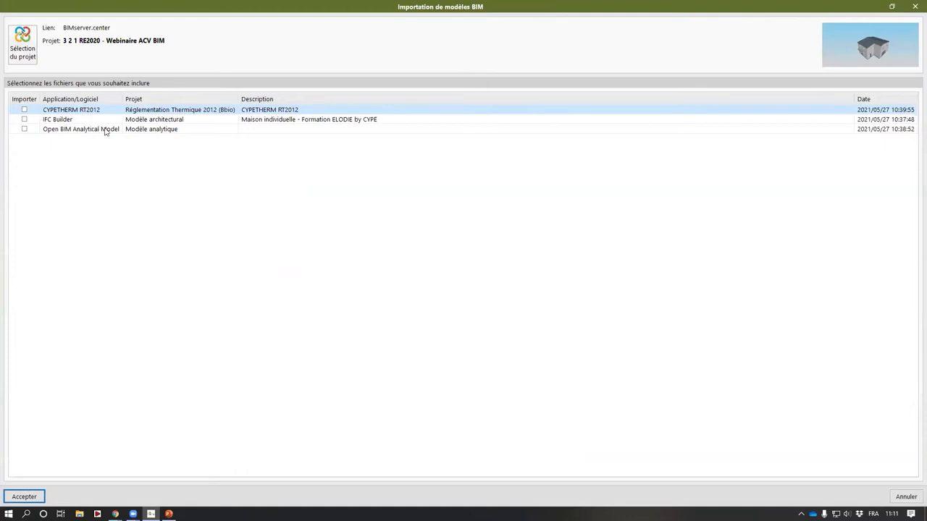
click(24, 110)
click(25, 120)
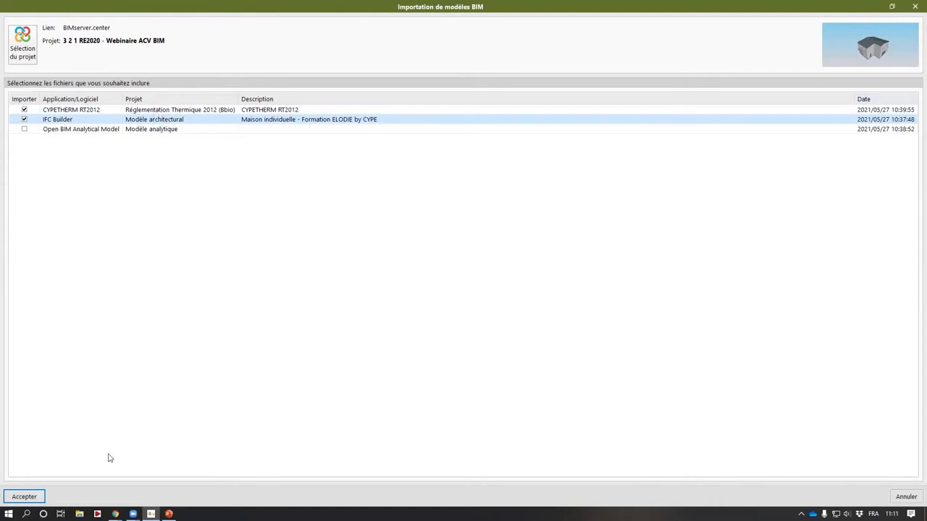
click(41, 496)
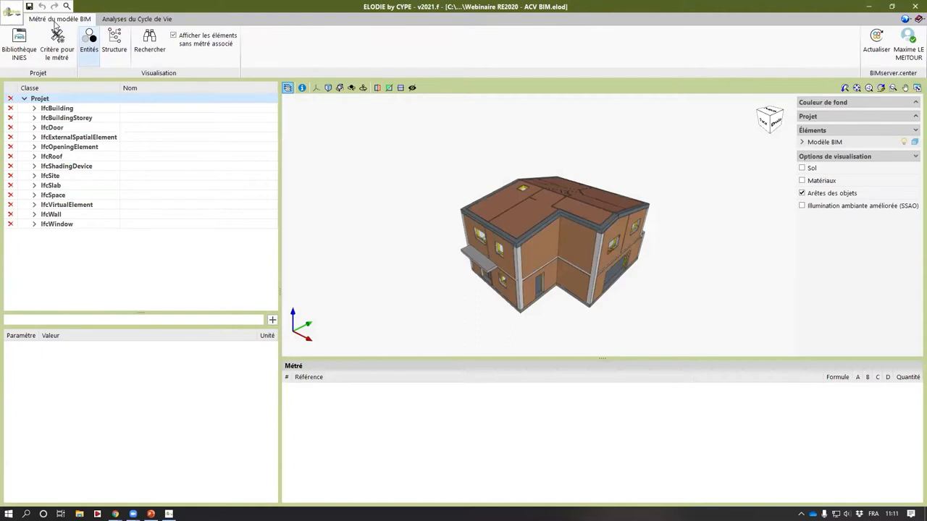
Step: Look at the life cycle analysis workspace, return to the BIM model takeoff and view the house from its carport side
click(111, 23)
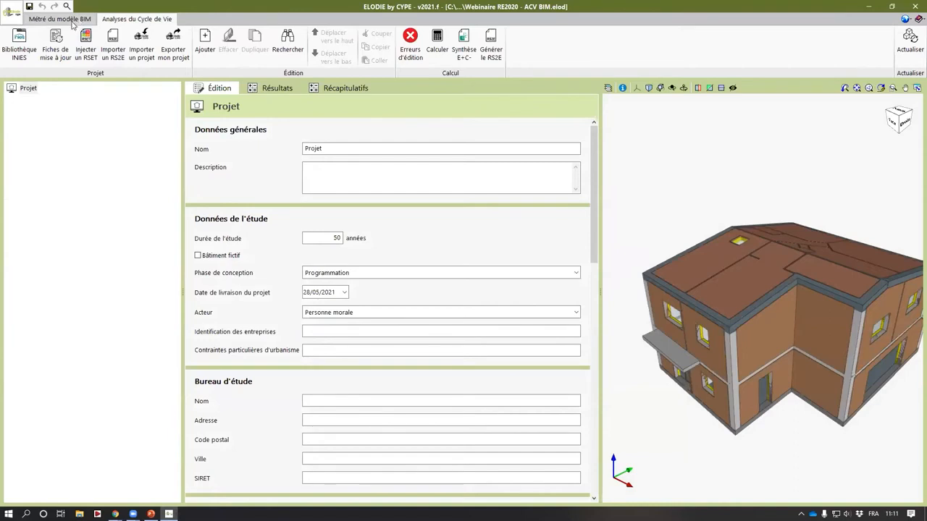
click(73, 22)
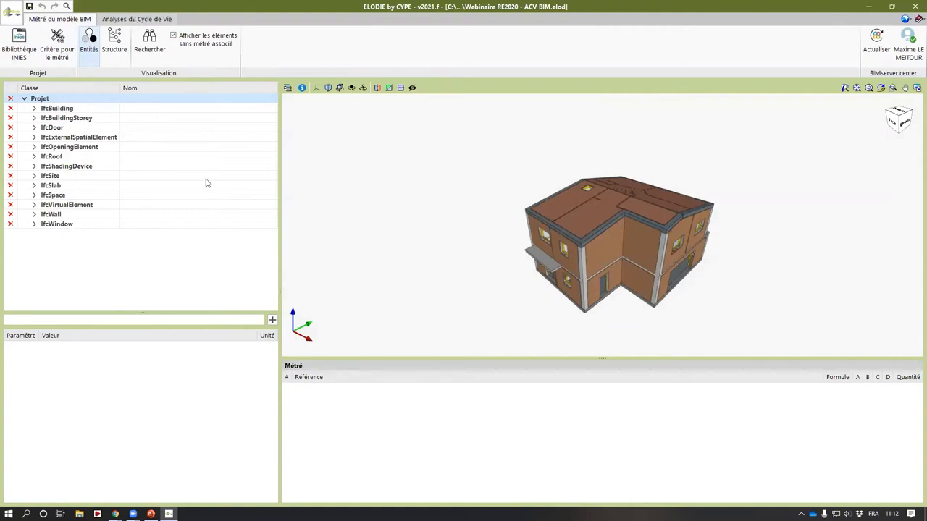
drag(670, 264, 761, 247)
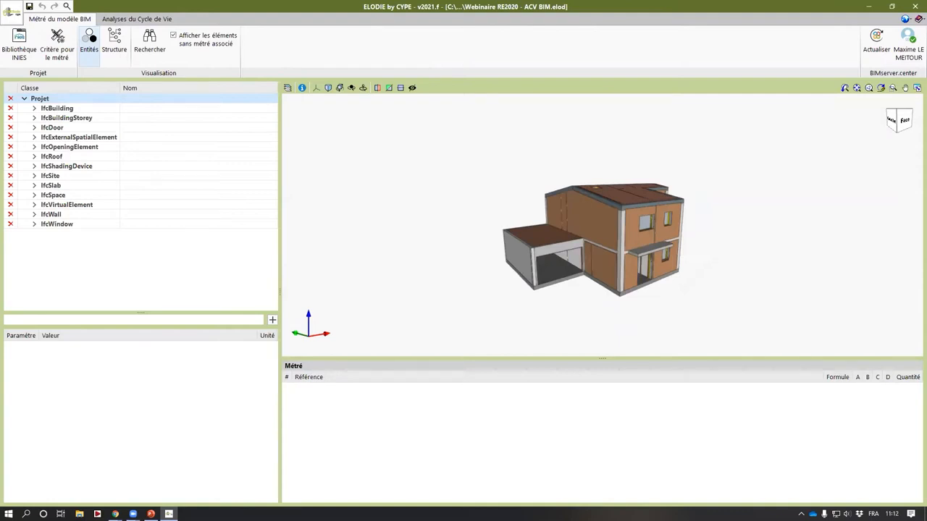
Step: Expand the IfcWall class and examine where each of its wall types is located in the 3D model
click(34, 215)
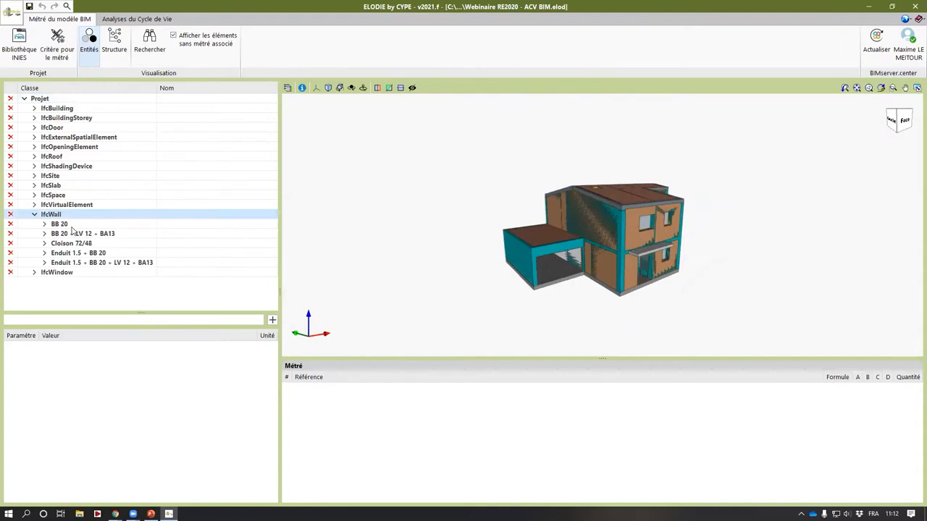
click(72, 227)
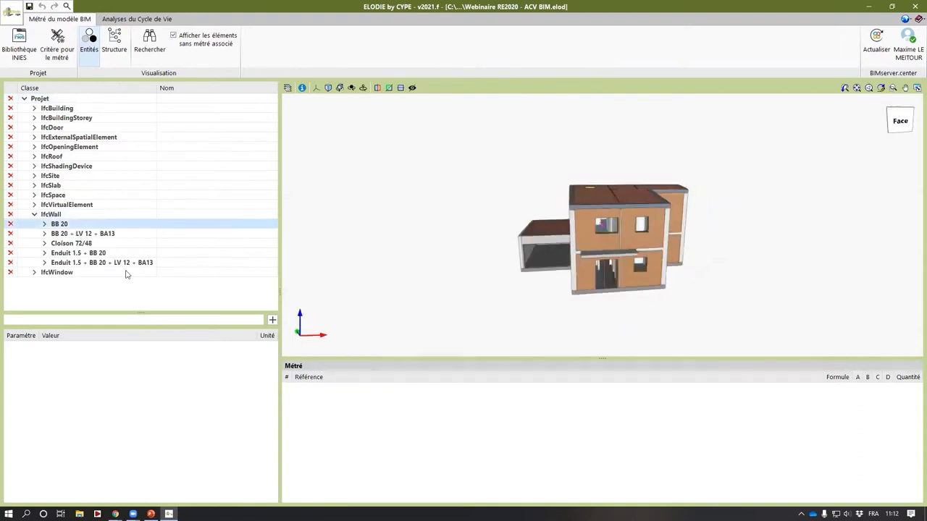
click(66, 235)
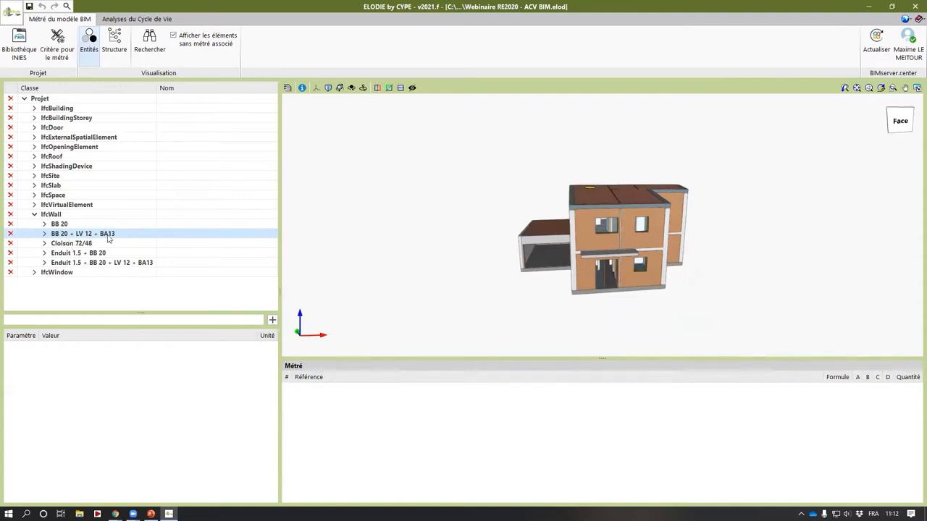
click(94, 245)
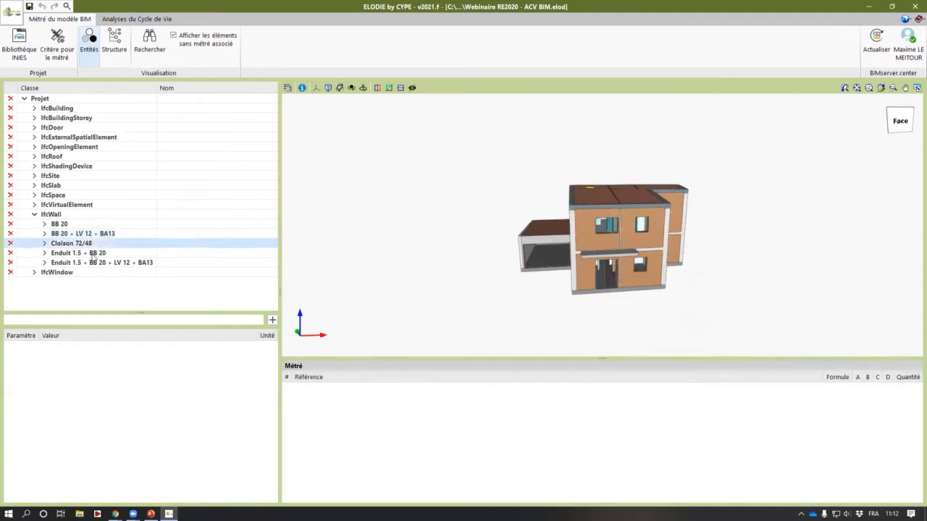
click(91, 254)
middle_drag(641, 276, 603, 315)
click(124, 263)
middle_drag(741, 318, 408, 120)
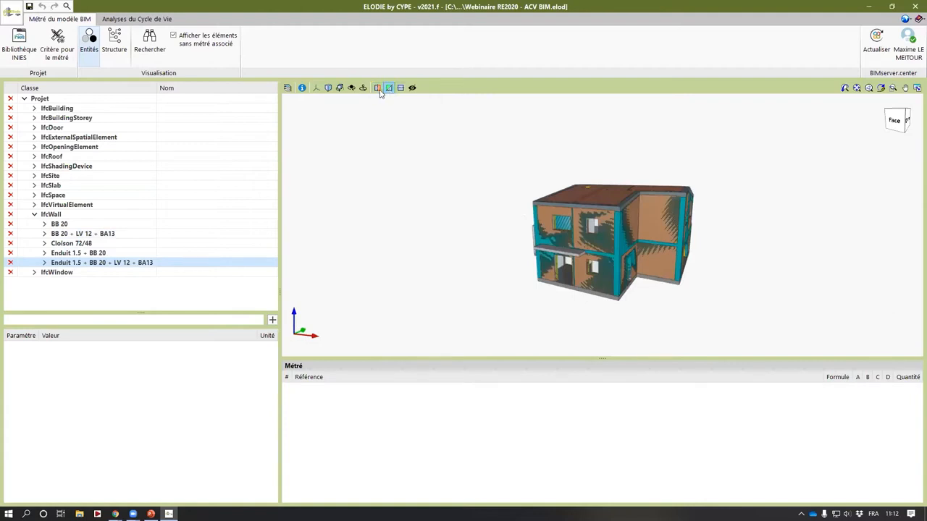
Step: Cut the house with a vertical section plane and highlight the Cloison 72/48 partitions inside it
scroll(625, 259, up, 1)
mouse_move(635, 229)
mouse_down()
mouse_move(663, 229)
mouse_move(639, 231)
mouse_up()
middle_drag(638, 231, 515, 250)
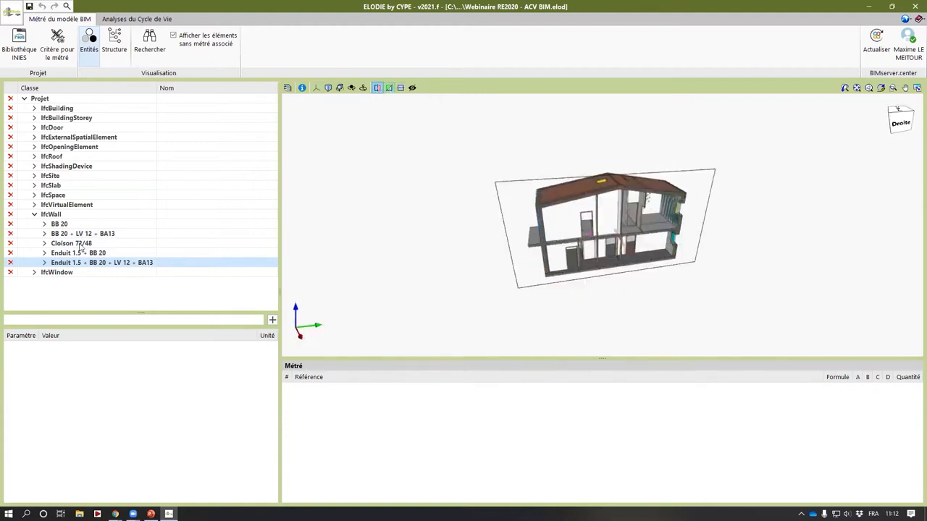
click(83, 245)
middle_drag(655, 296, 660, 270)
scroll(655, 271, up, 3)
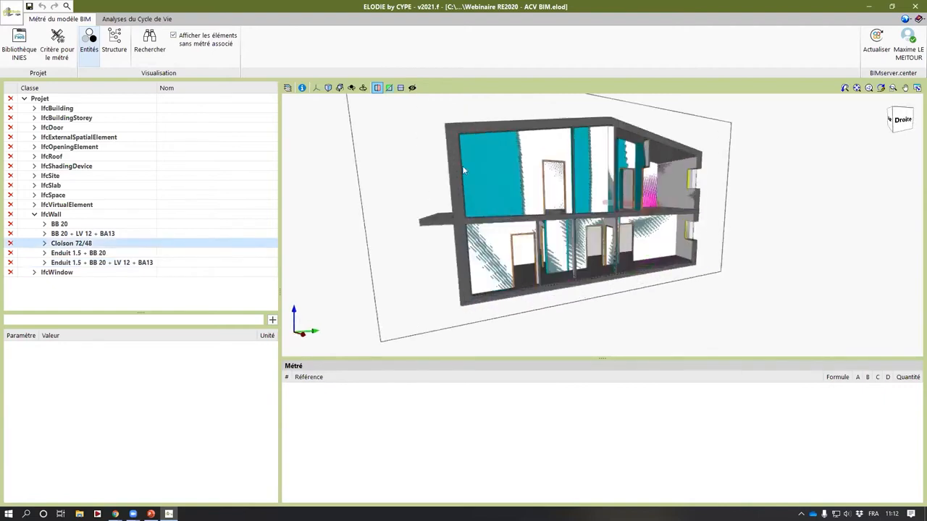
Step: Show the view's element settings and hide the Réglementation Thermique 2012 (Bbio) model, keeping the architectural model displayed
click(288, 88)
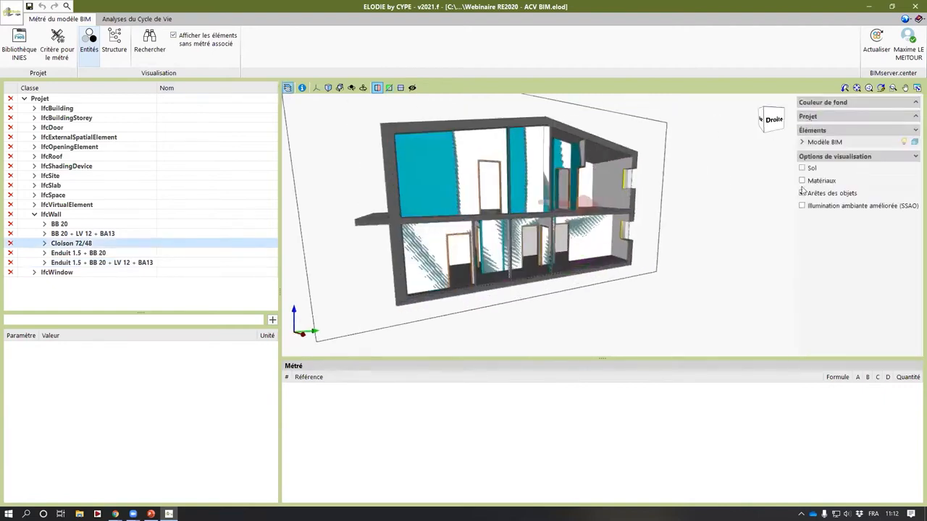
click(905, 142)
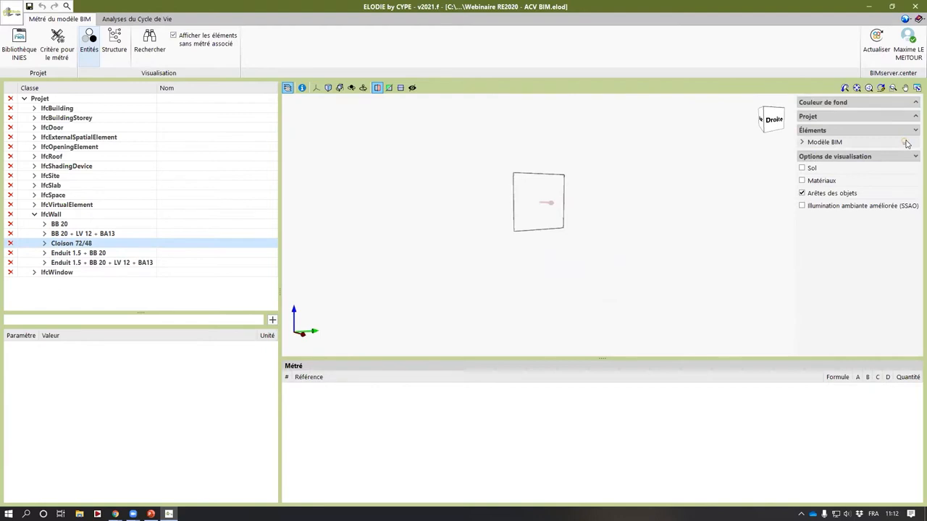
click(905, 142)
click(802, 142)
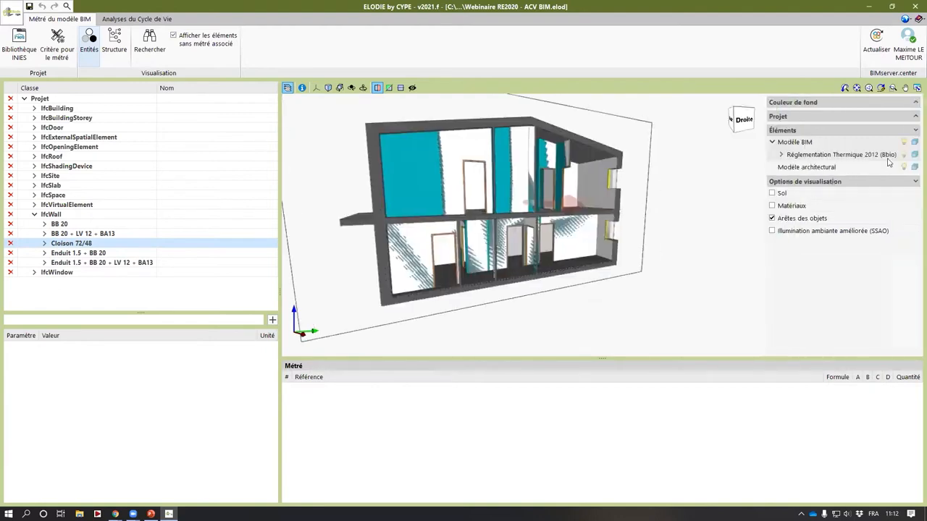
click(904, 155)
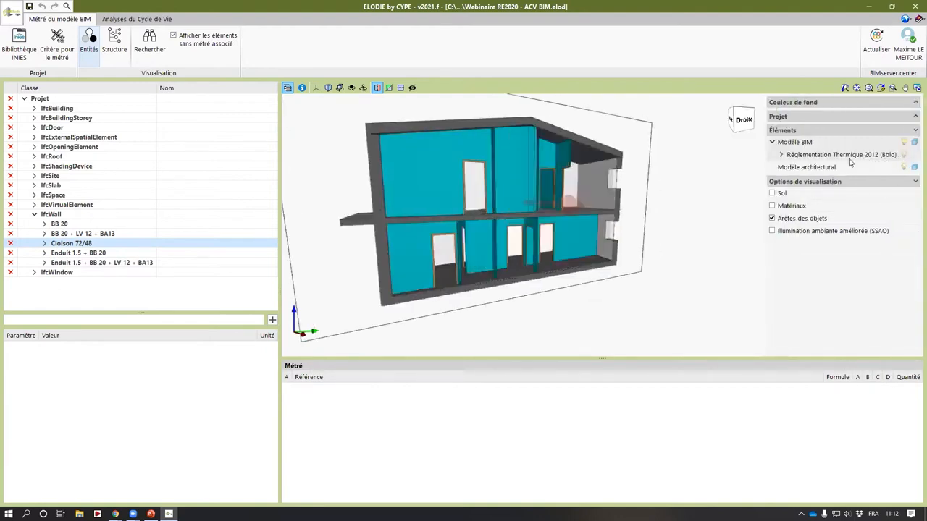
click(781, 155)
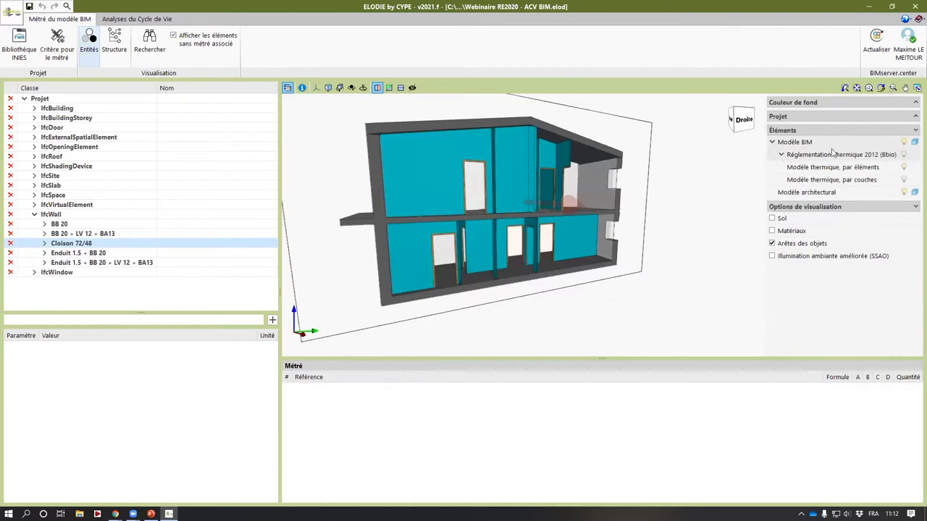
click(782, 155)
Step: Highlight the BB 20 + LV 12 + BA13 walls and examine them inside the sectioned house
middle_drag(556, 225, 577, 226)
click(83, 235)
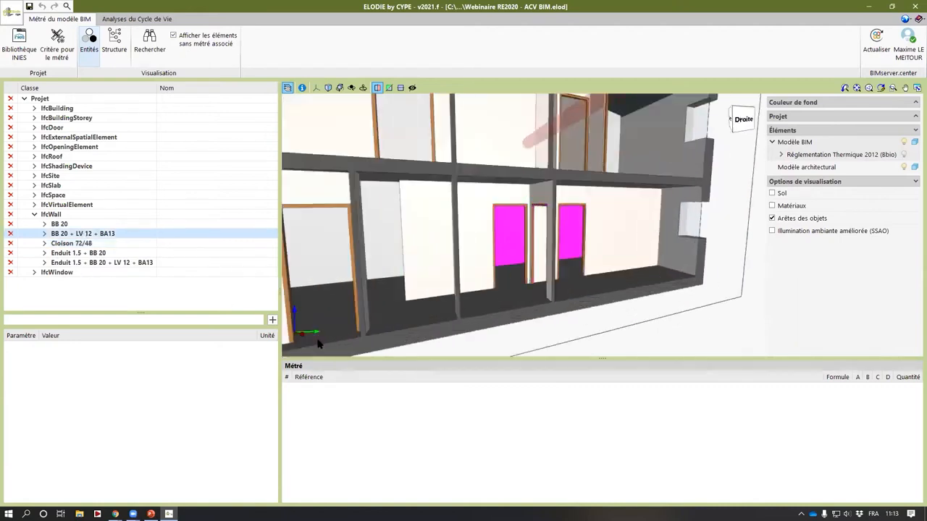
scroll(427, 311, down, 3)
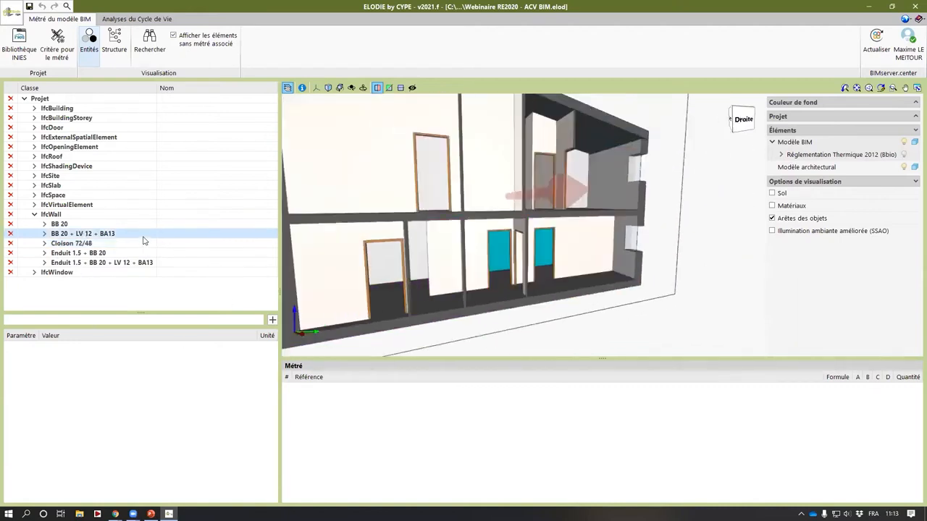
Step: Expand the Cloison 72/48 wall type and examine the location, properties and quantities of two individual partitions
click(73, 245)
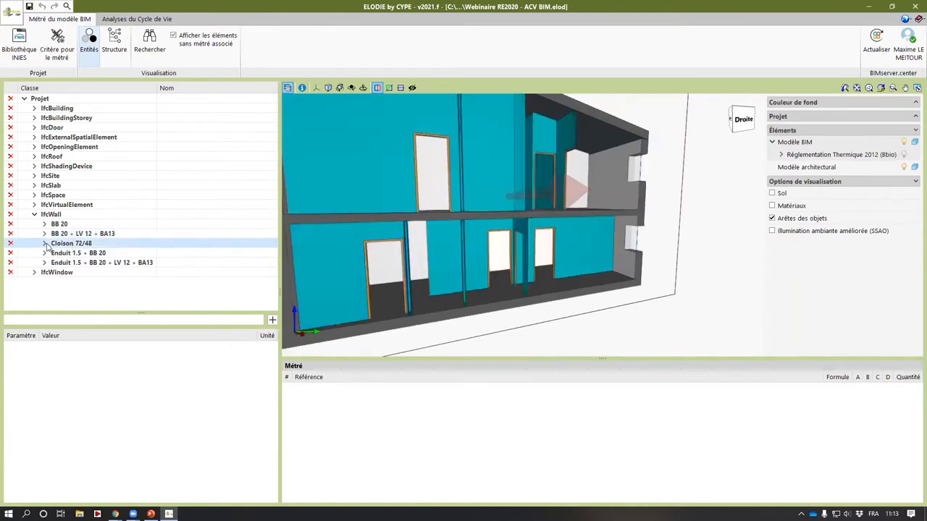
click(45, 244)
scroll(70, 258, down, 3)
click(72, 234)
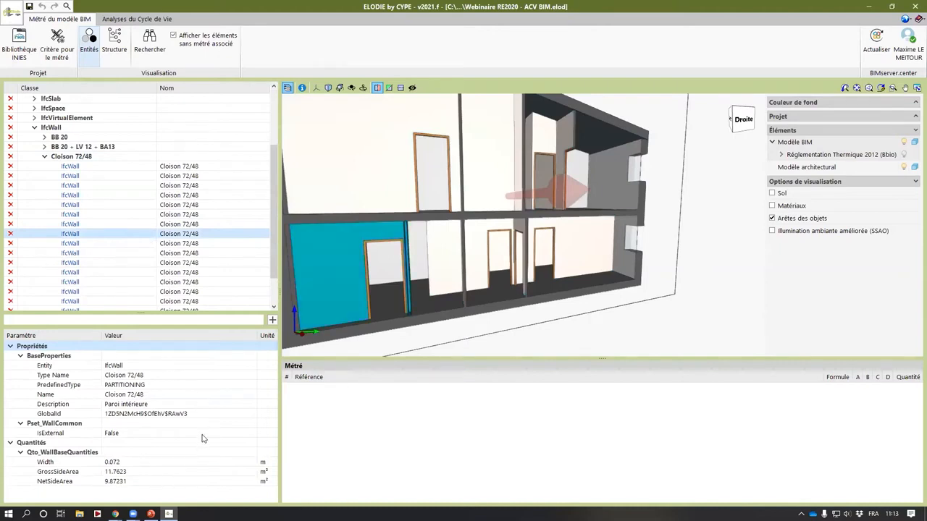
click(126, 205)
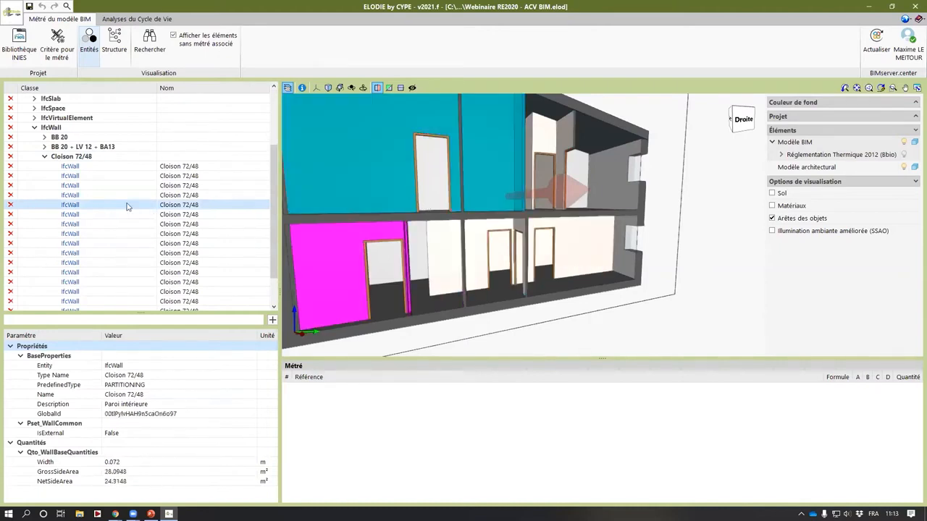
Step: Turn the sectioned house to its façade and inspect the properties of the exterior Enduit 1.5 + BB 20 + LV 12 + BA13 wall
scroll(438, 251, up, 3)
scroll(625, 211, down, 5)
scroll(534, 257, up, 3)
scroll(533, 257, up, 5)
click(519, 220)
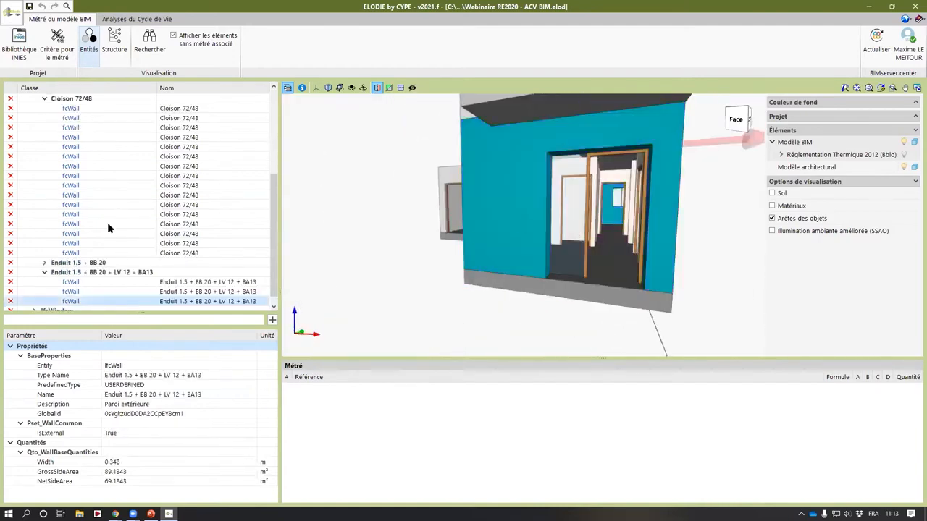
Step: Inspect the ground-floor slab's properties and base quantities, and select the first Cloison 72/48 partition
click(533, 295)
scroll(51, 111, up, 4)
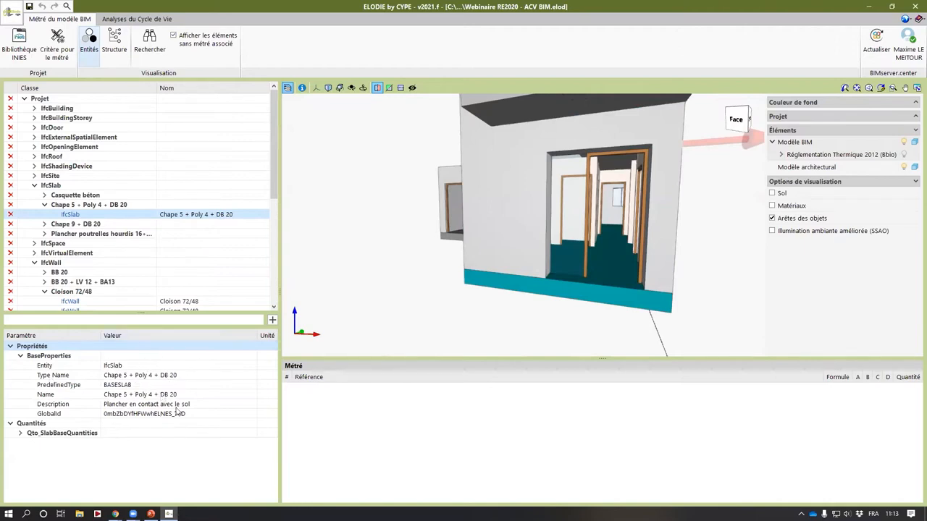
click(21, 433)
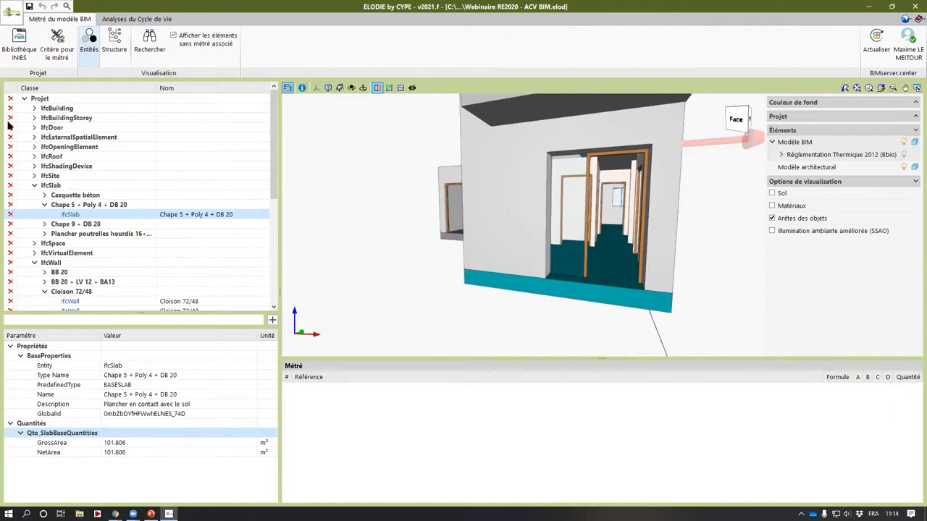
scroll(11, 262, down, 5)
scroll(11, 265, up, 5)
click(70, 301)
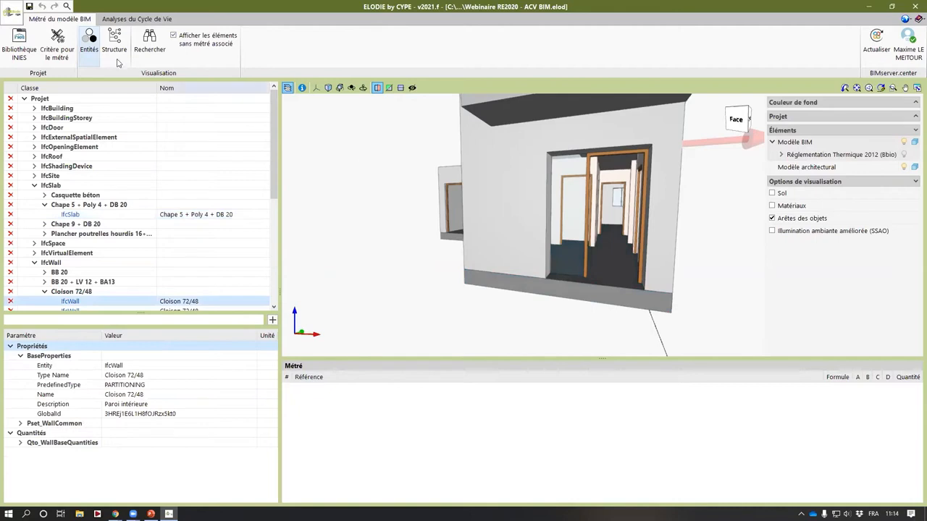
Step: View the existing takeoff criteria sets and the Bâtiment de bureaux rules in an enlarged window with a wider list, and close it
click(57, 40)
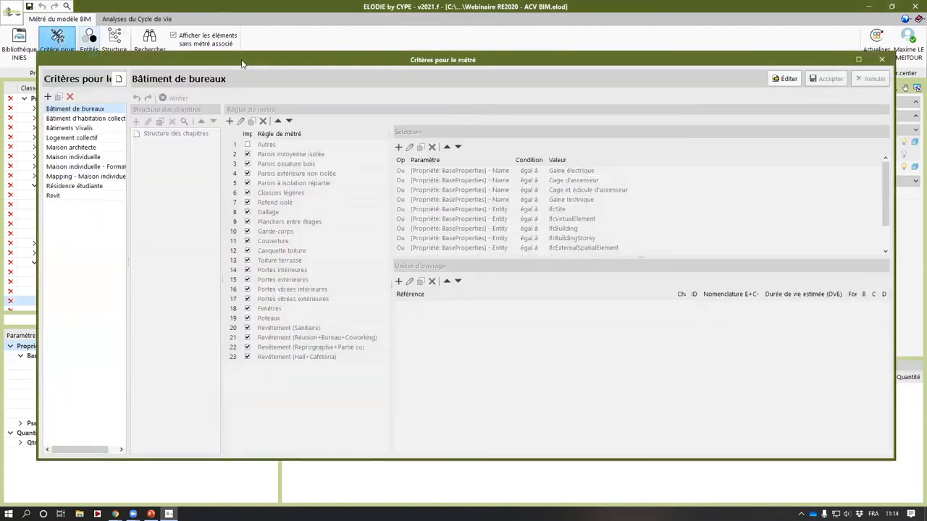
double_click(243, 63)
drag(97, 46, 188, 45)
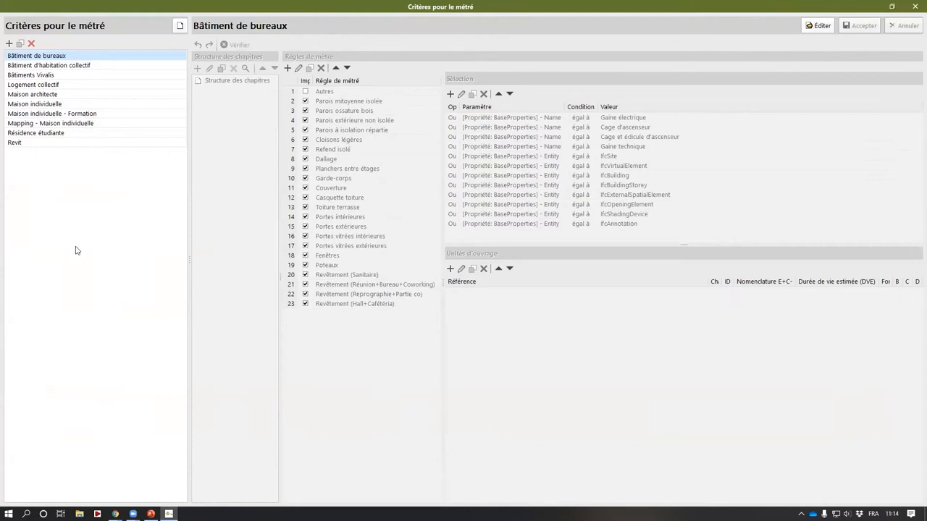
click(915, 6)
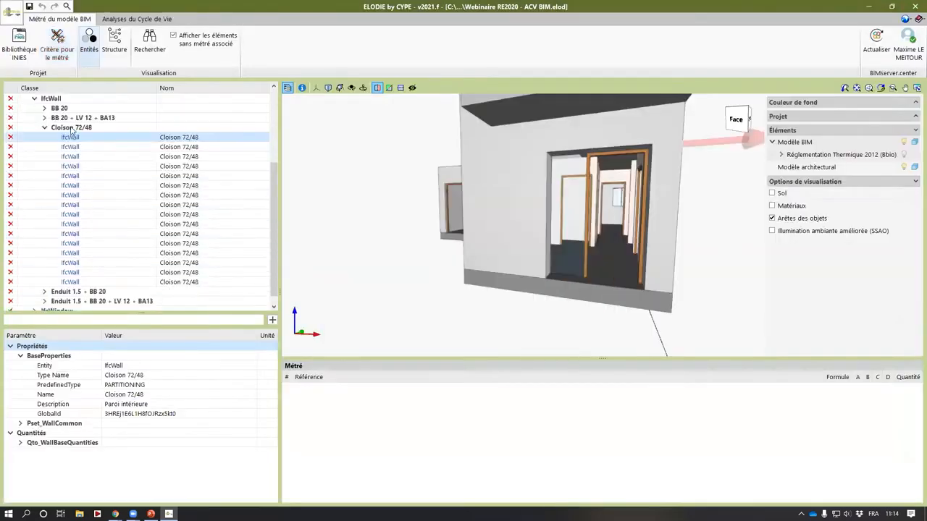
Step: Collapse the Cloison 72/48 type and examine the single BB 20 + LV 12 + BA13 wall's properties and location in the house
click(64, 127)
click(45, 127)
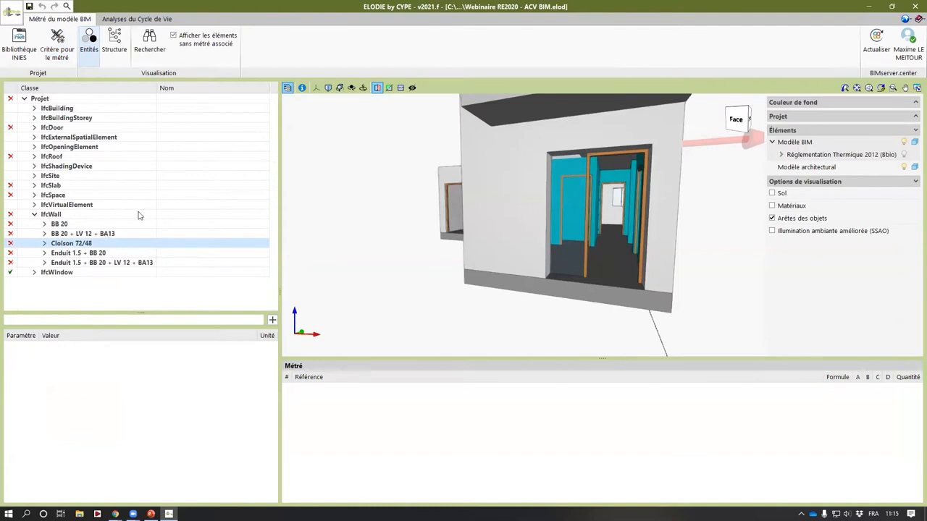
click(85, 235)
click(44, 233)
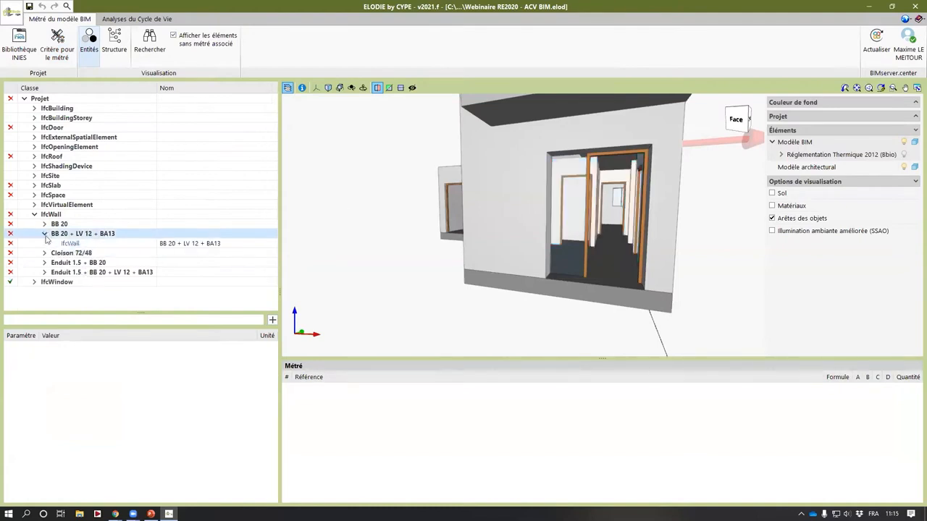
click(67, 245)
middle_drag(627, 293, 521, 250)
scroll(520, 251, down, 5)
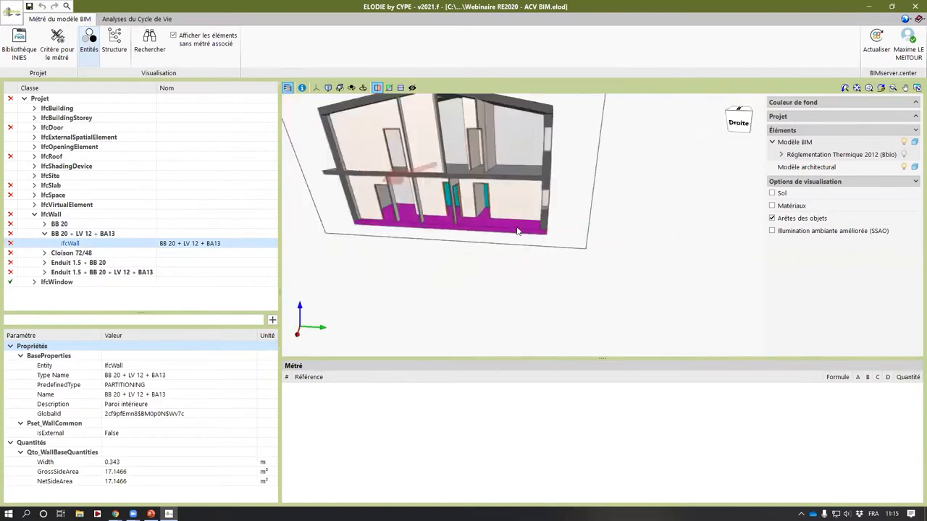
middle_drag(471, 204, 446, 196)
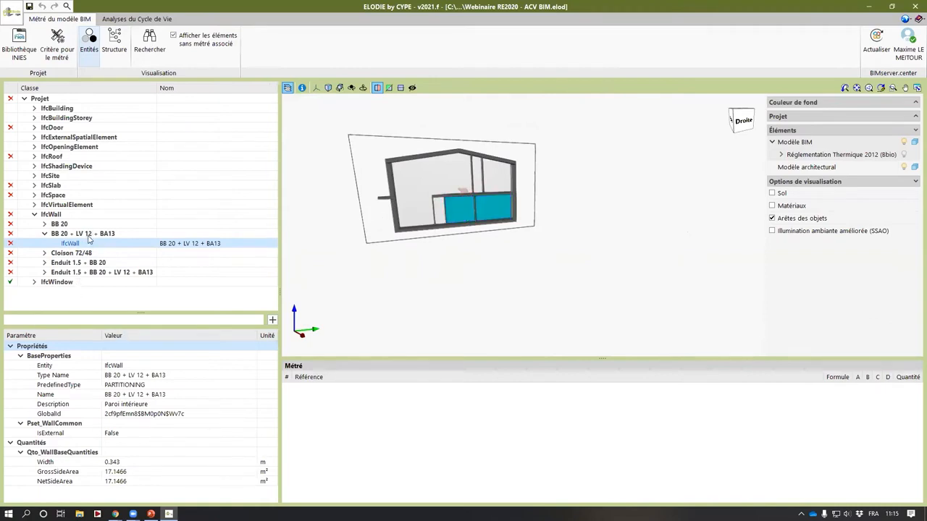
Step: Create a new set of takeoff criteria named Critères Webinaire
click(75, 54)
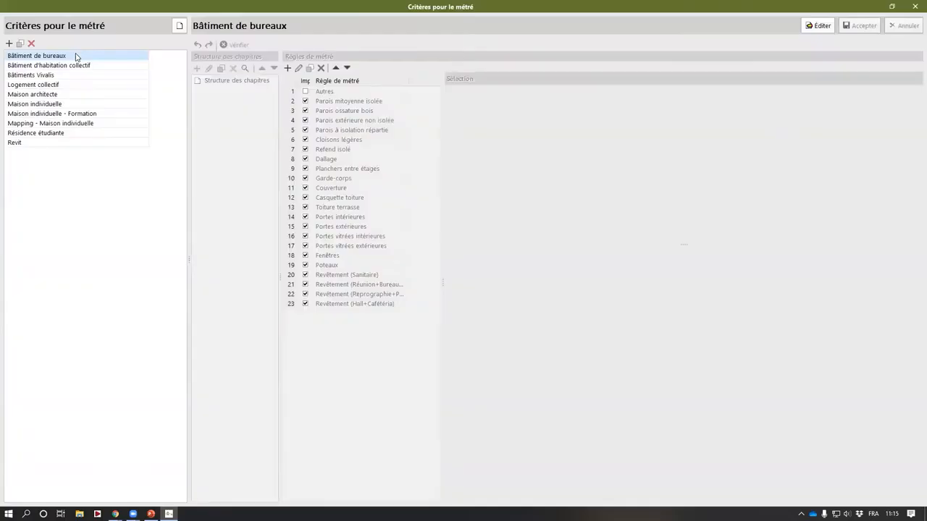
click(9, 44)
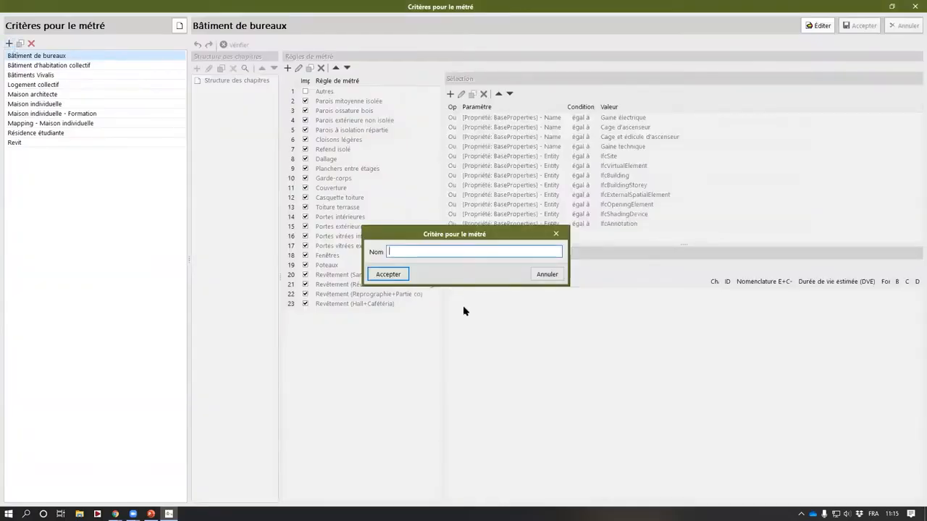
key(BackSpace)
key(BackSpace)
text(cRI)
key(BackSpace)
key(BackSpace)
key(BackSpace)
text(Critères We)
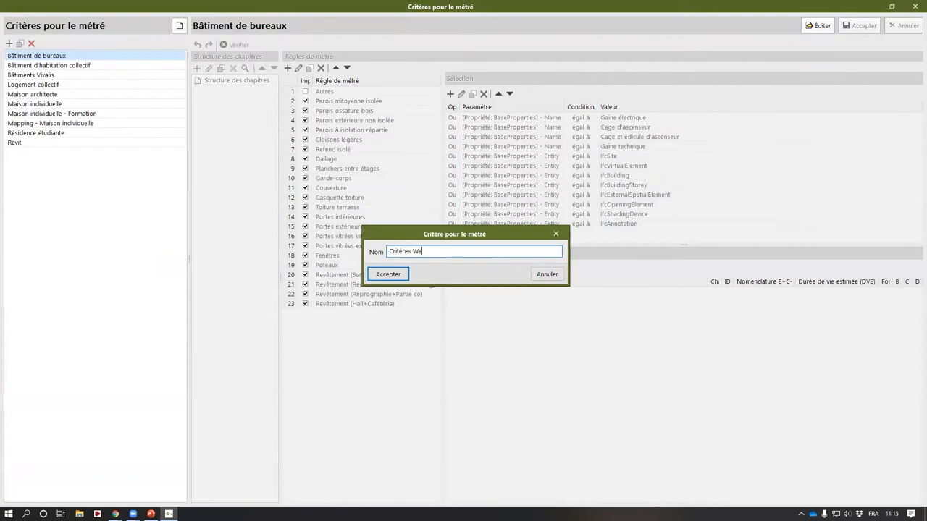
text(binar)
text(re)
key(Return)
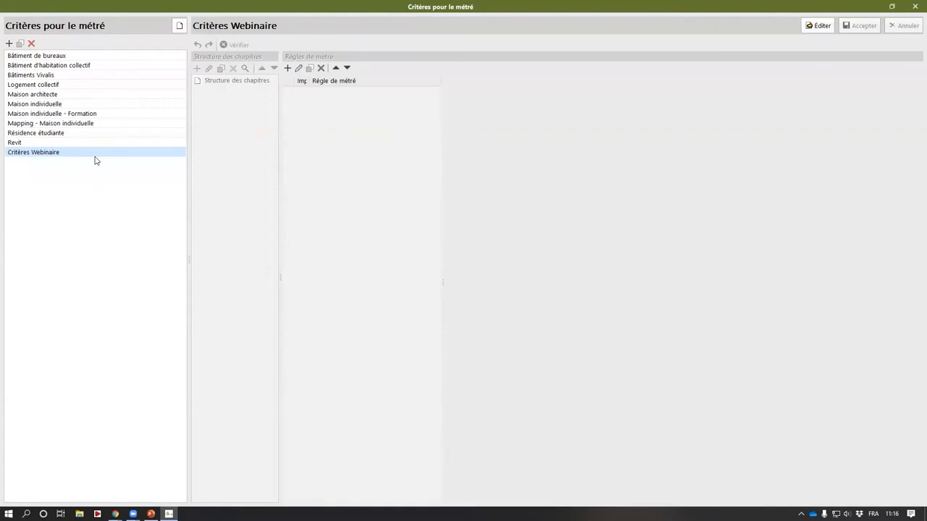
Step: Make the Critères Webinaire set editable and add a takeoff rule named Enduit + Bloc béton 20
click(825, 29)
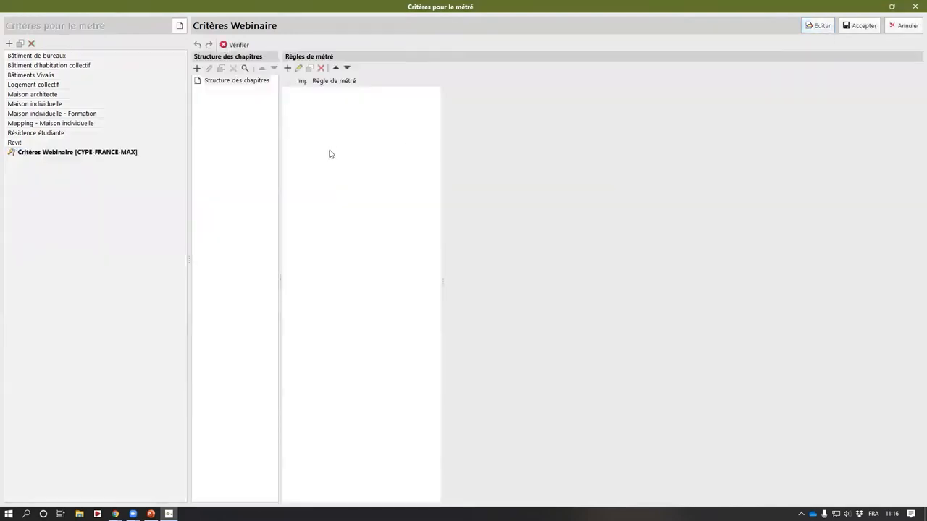
drag(279, 149, 312, 147)
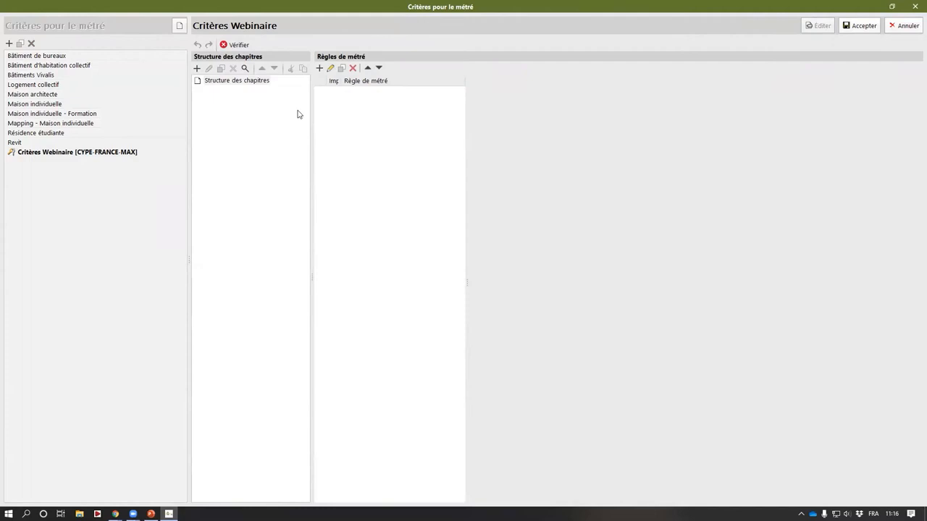
click(319, 68)
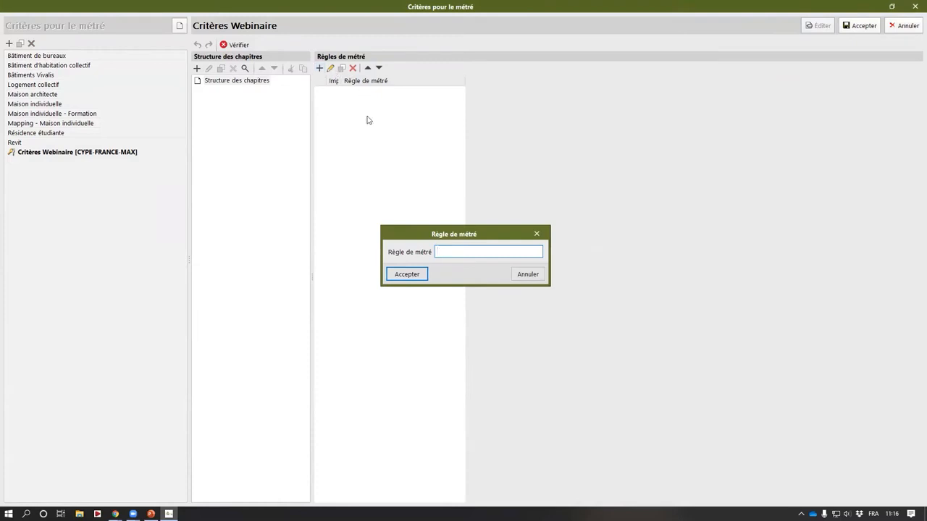
click(527, 275)
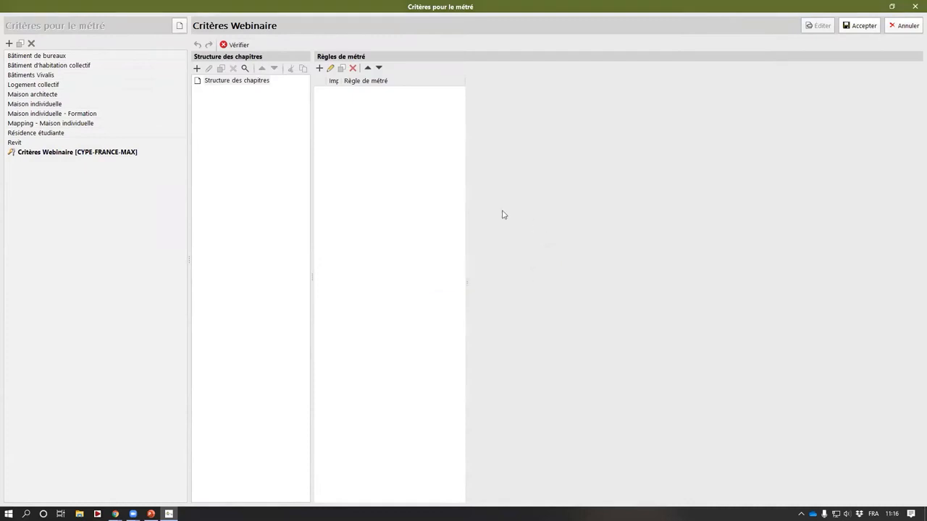
click(319, 68)
text(E)
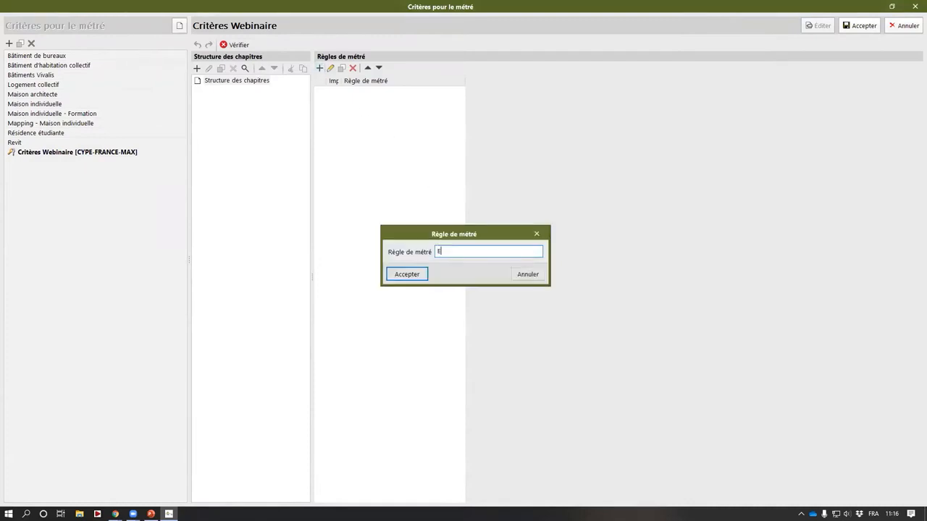
text(nduit + BB)
drag(502, 251, 411, 253)
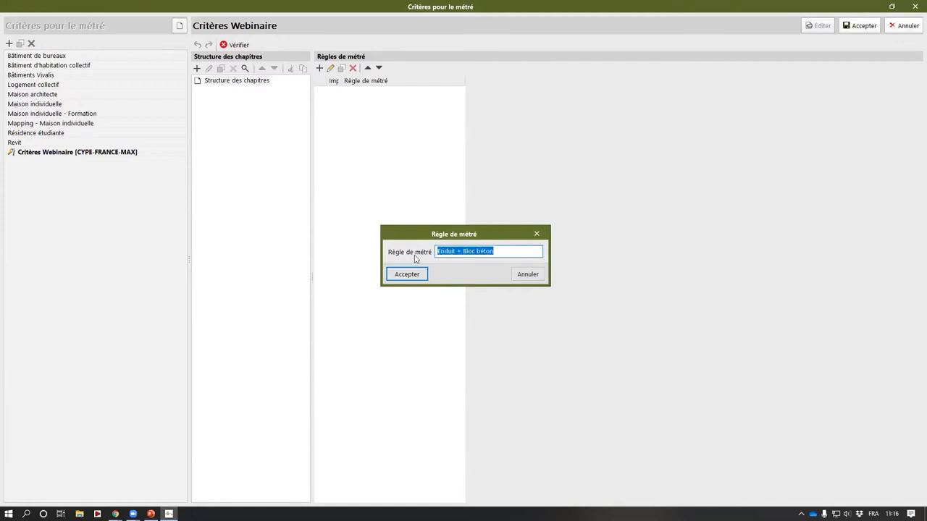
click(495, 251)
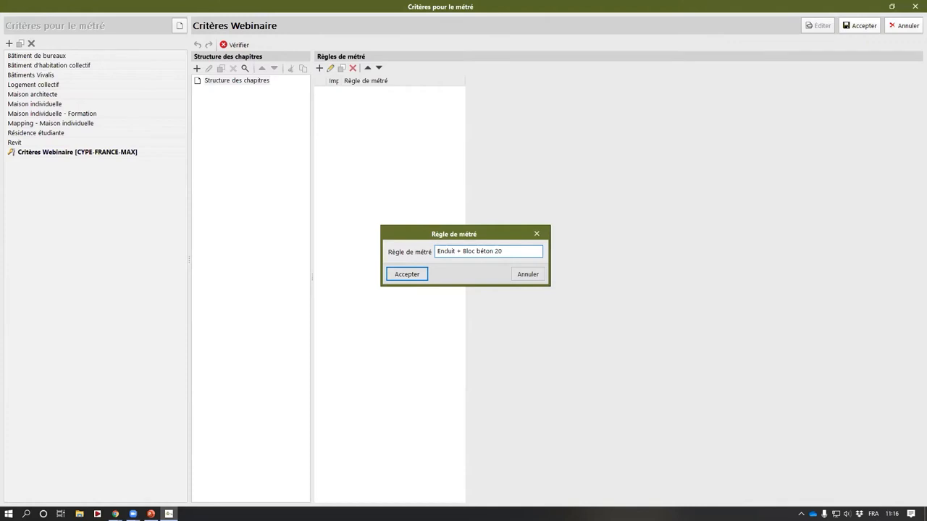
click(409, 278)
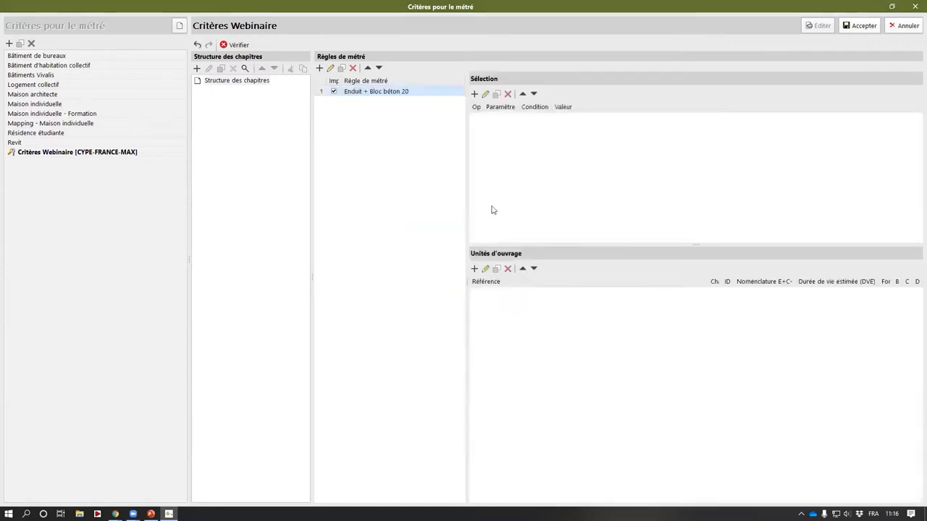
Step: Start a selection condition for the rule with the logical operator Ou and the Name parameter from BaseProperties
click(475, 94)
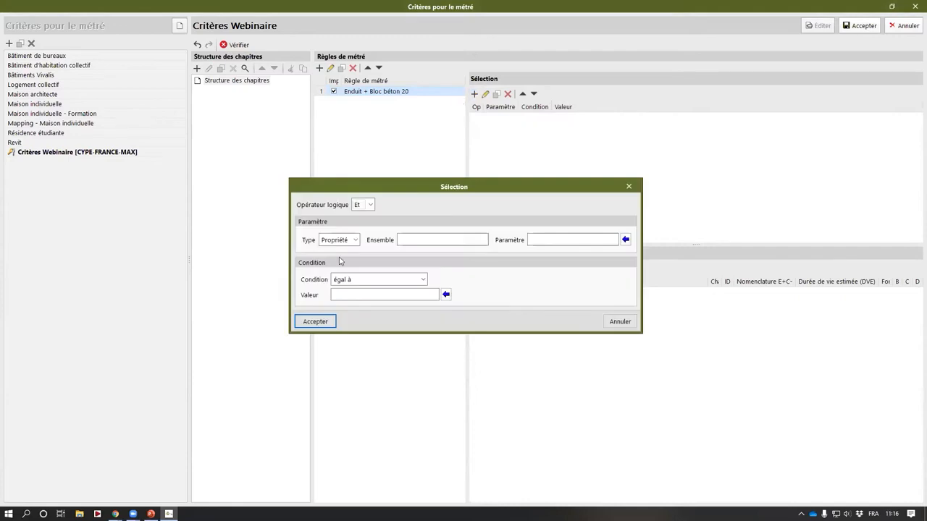
click(368, 205)
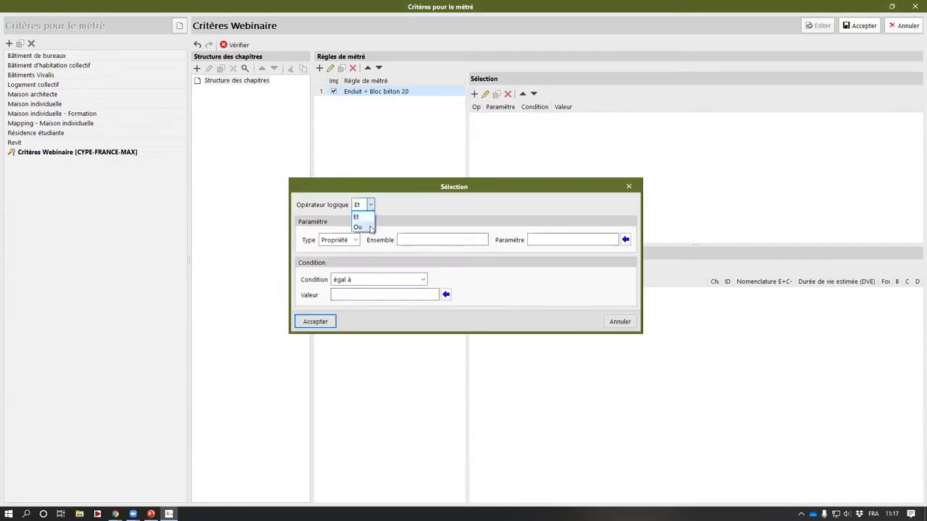
click(370, 228)
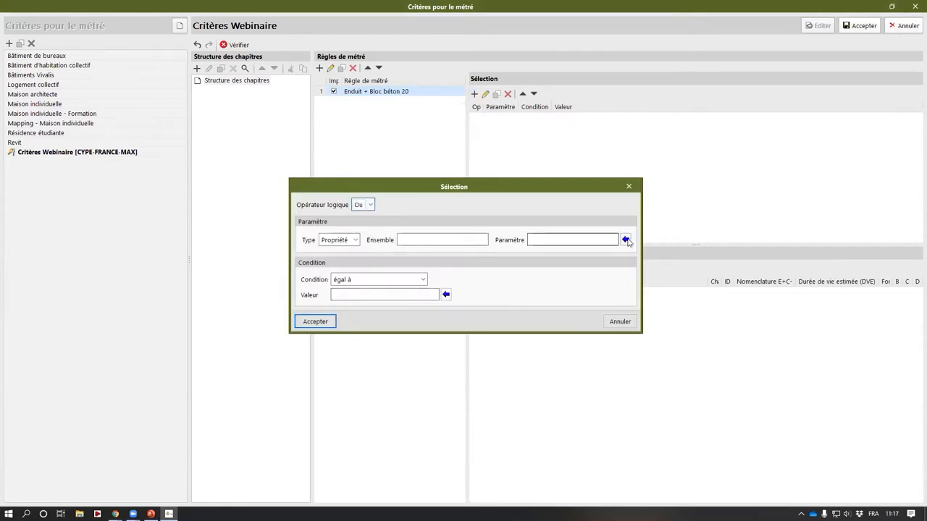
click(625, 239)
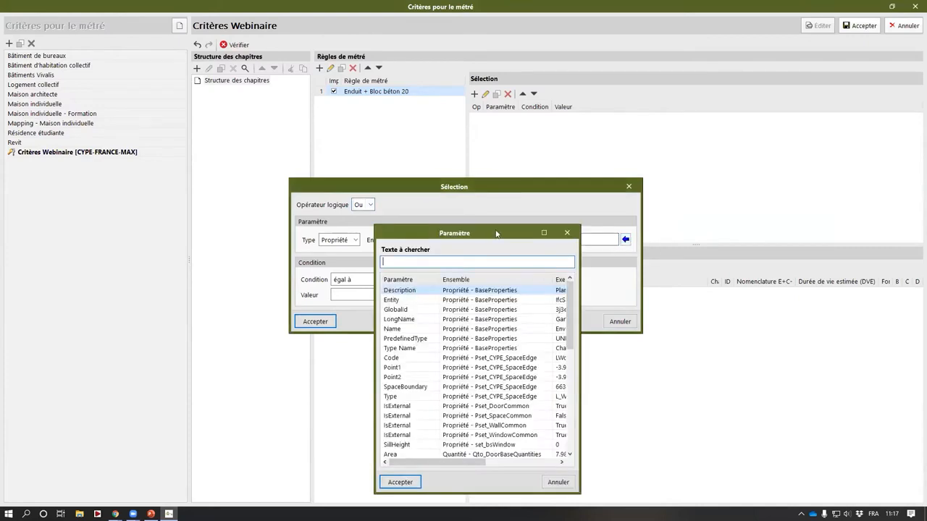
drag(344, 72, 338, 67)
drag(425, 328, 565, 415)
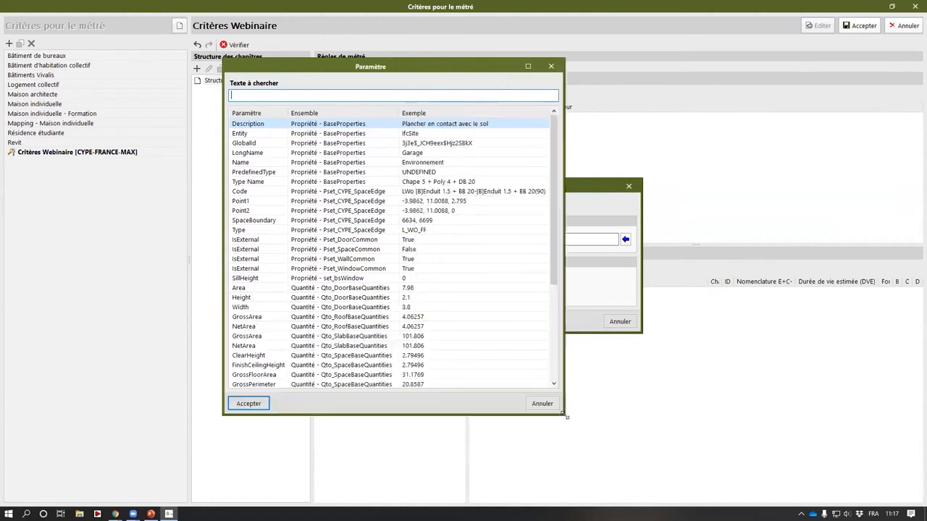
click(263, 162)
double_click(320, 161)
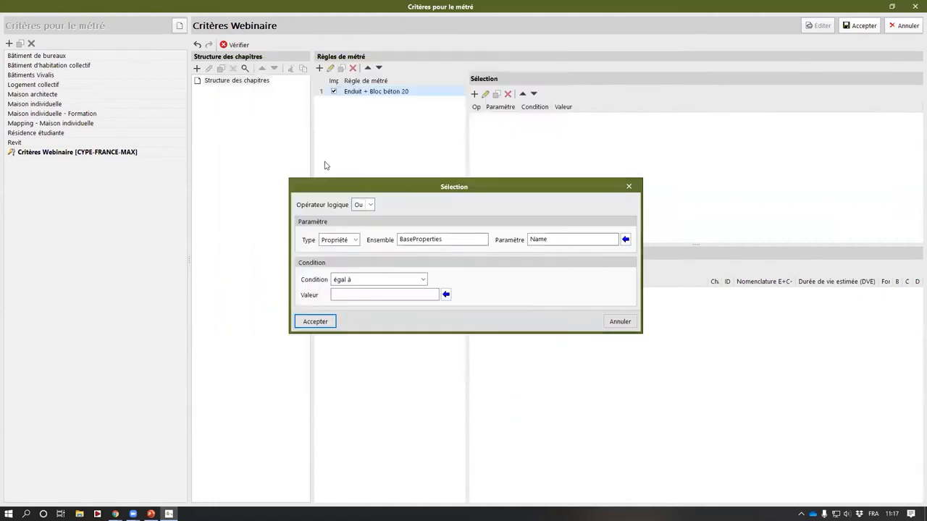
Step: Keep the condition as égal à and view the model values available for the Name parameter without picking one
click(424, 280)
click(403, 291)
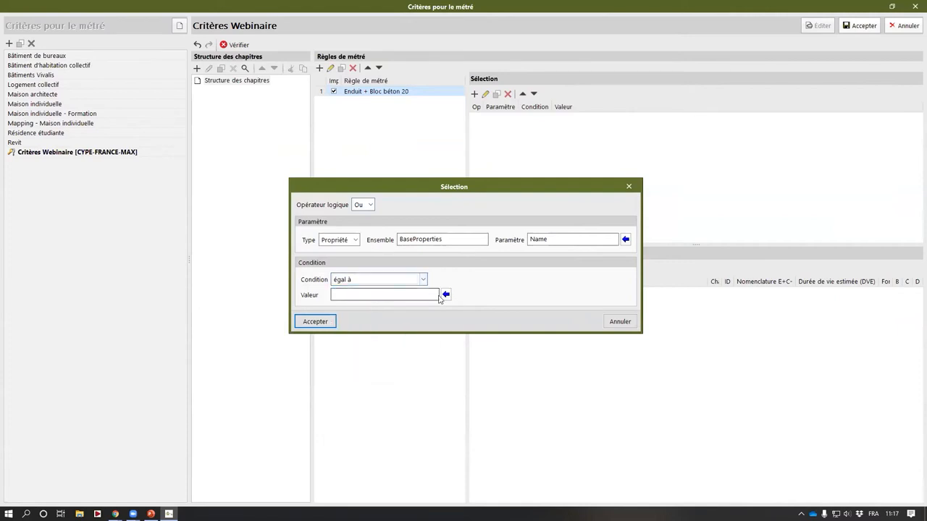
click(445, 295)
drag(557, 208, 550, 181)
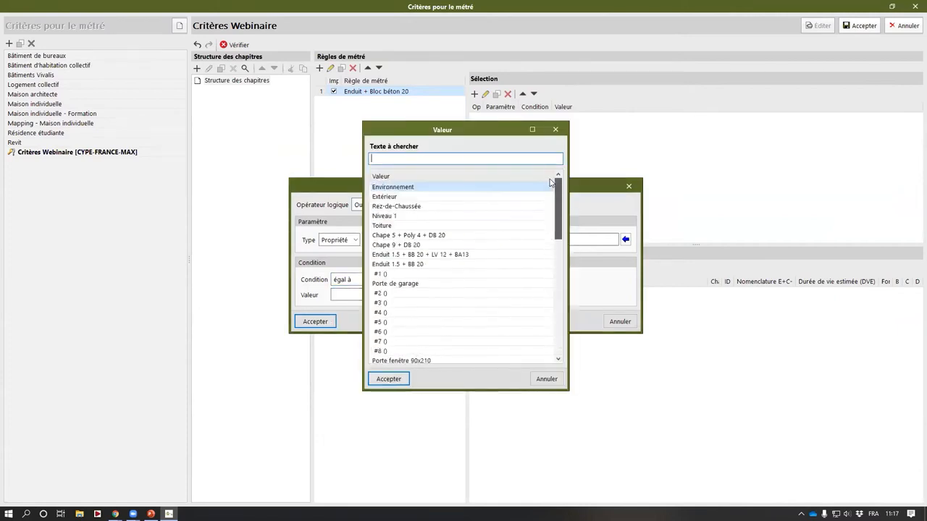
click(555, 129)
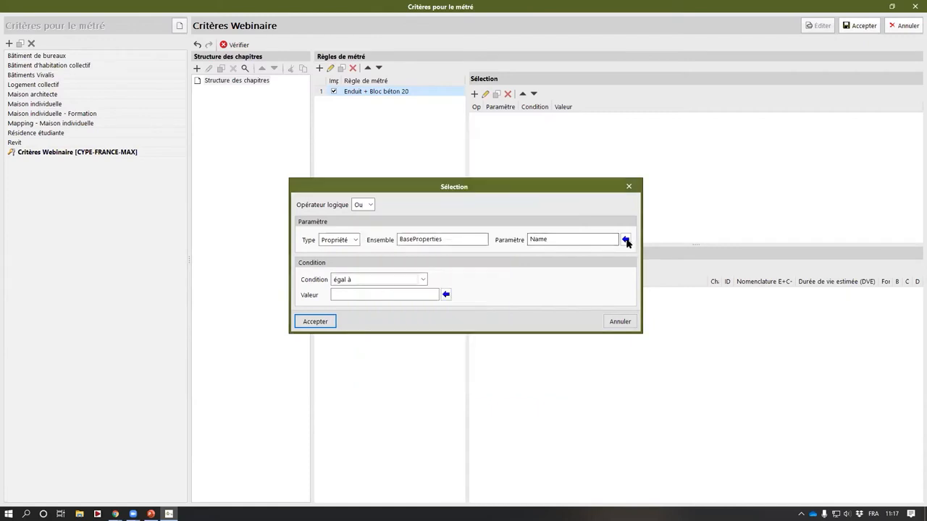
Step: Browse the parameters available in the model, keeping Name from BaseProperties and the égal à condition
click(625, 240)
key(BackSpace)
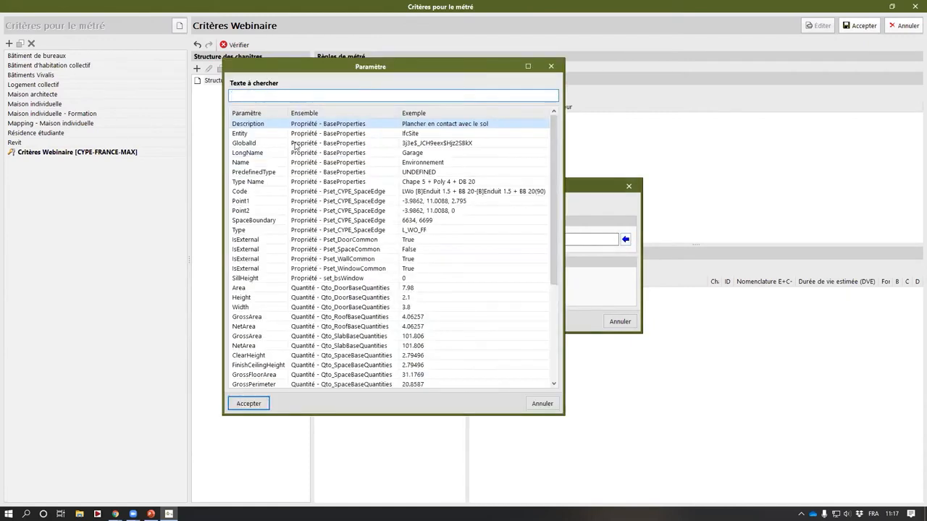
scroll(257, 278, down, 5)
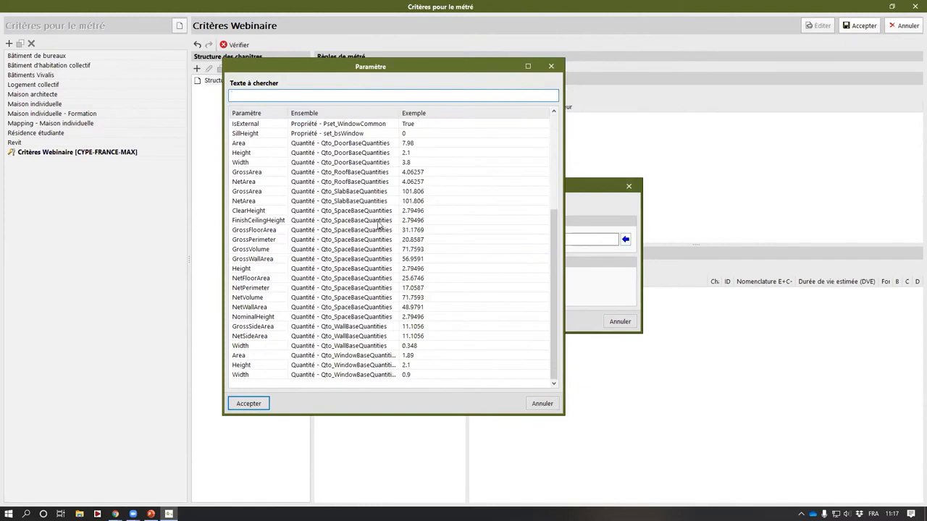
scroll(378, 224, up, 5)
click(270, 162)
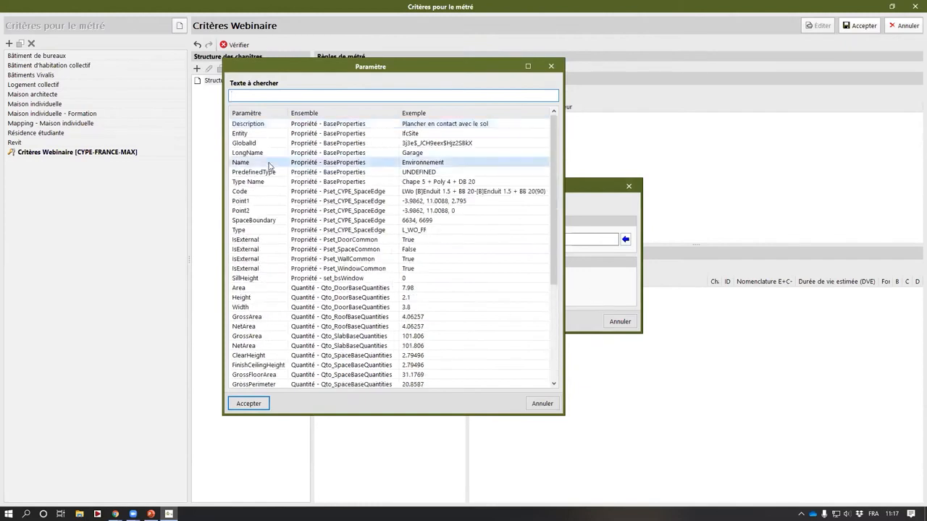
key(Return)
click(376, 280)
click(378, 292)
Step: Set the condition's value to Enduit 1.5 + BB 20 + LV 12 + BA13 from the model values and add it to the rule
click(446, 294)
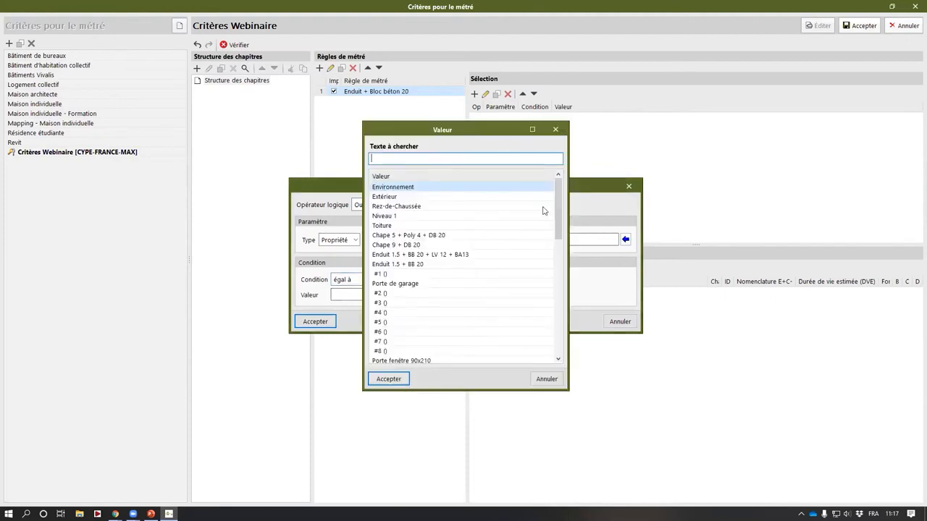
scroll(559, 304, down, 5)
scroll(558, 325, down, 5)
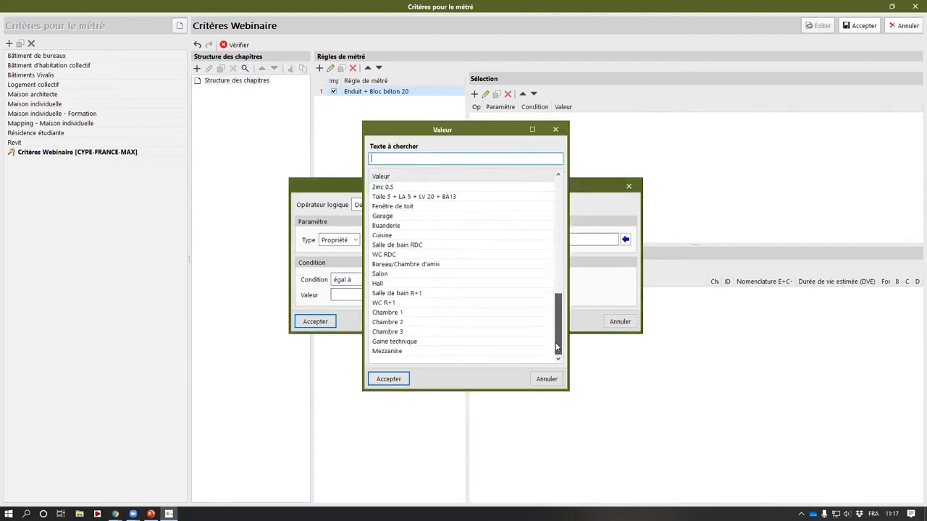
drag(557, 321, 558, 200)
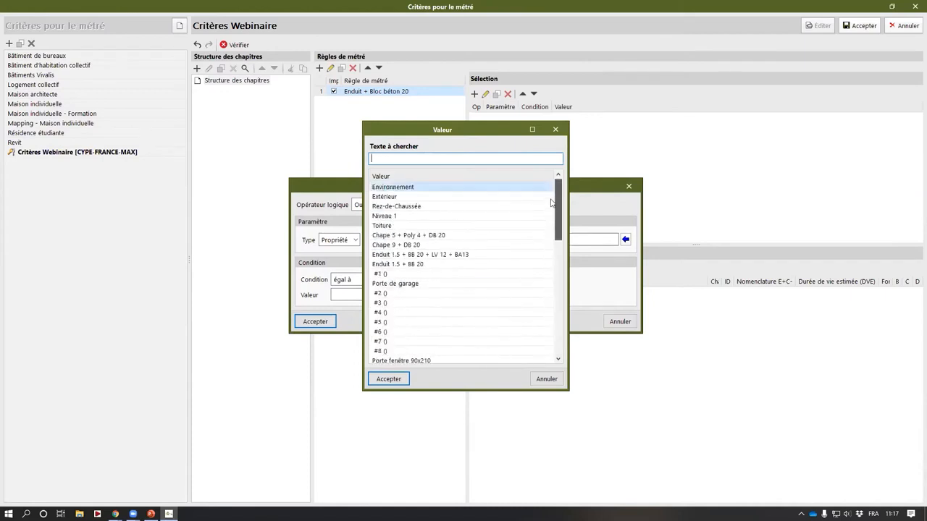
click(404, 254)
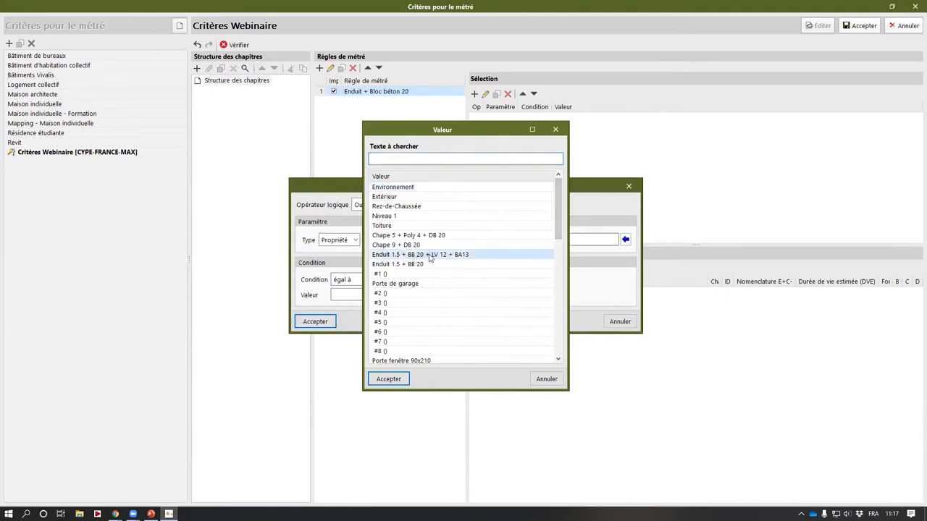
click(399, 381)
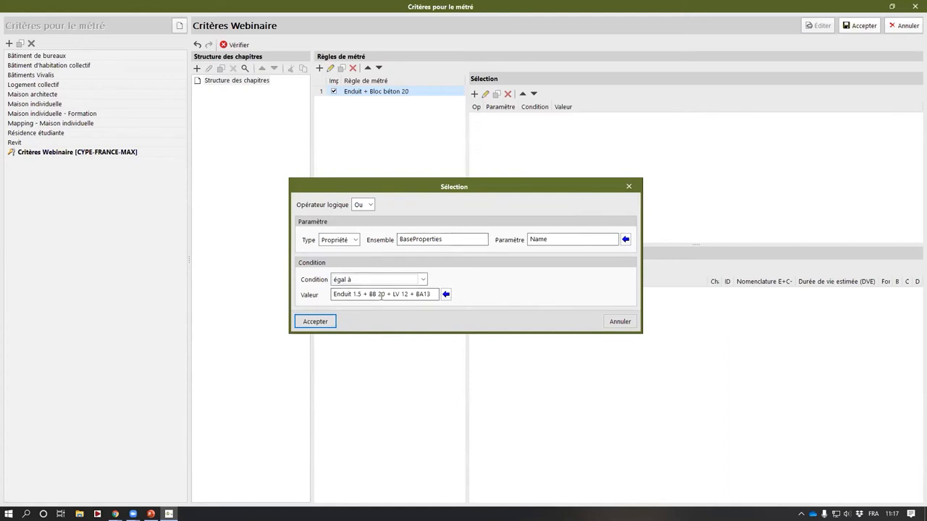
click(315, 322)
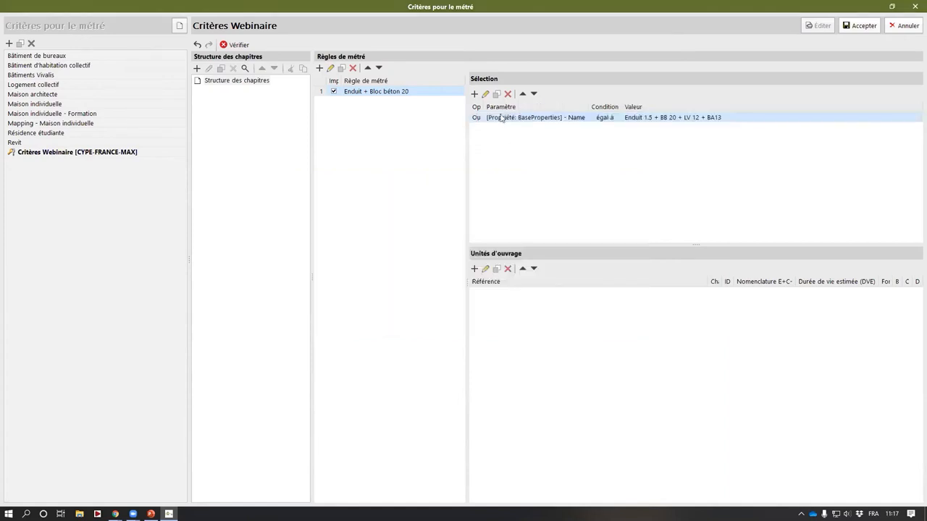
Step: Duplicate the selection condition and set the copy's value to Enduit 1.5 + BB 20
click(497, 95)
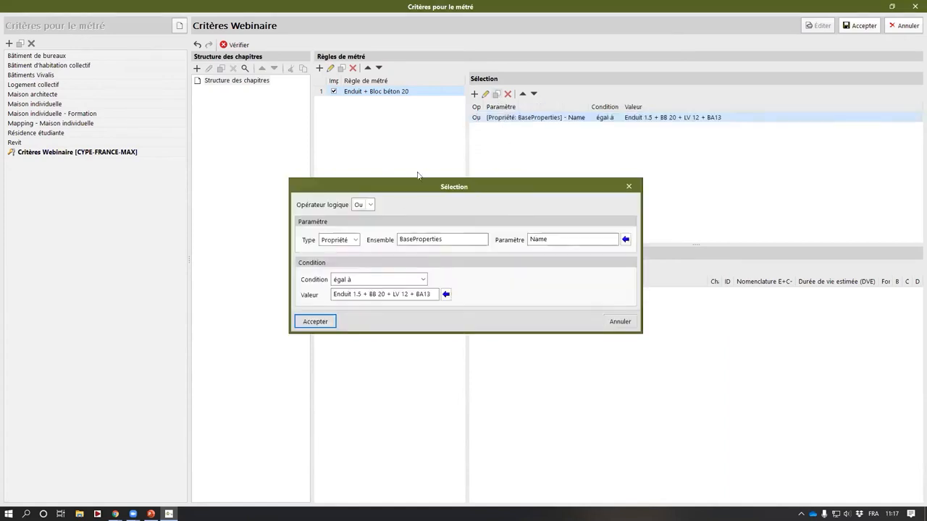
click(446, 294)
click(504, 161)
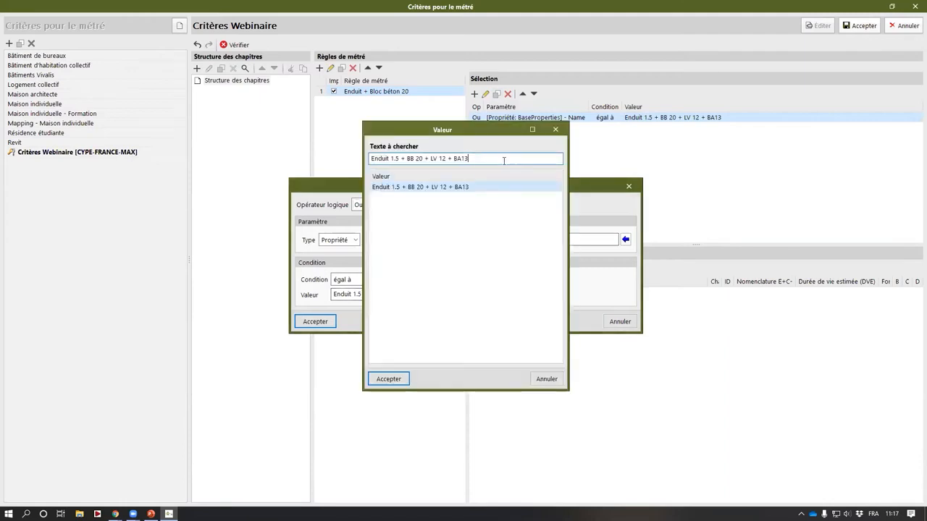
key(BackSpace)
key(BackSpace)
key(BackSpace)
key(BackSpace)
key(BackSpace)
key(BackSpace)
key(BackSpace)
key(BackSpace)
key(BackSpace)
key(BackSpace)
key(BackSpace)
key(BackSpace)
key(BackSpace)
click(447, 197)
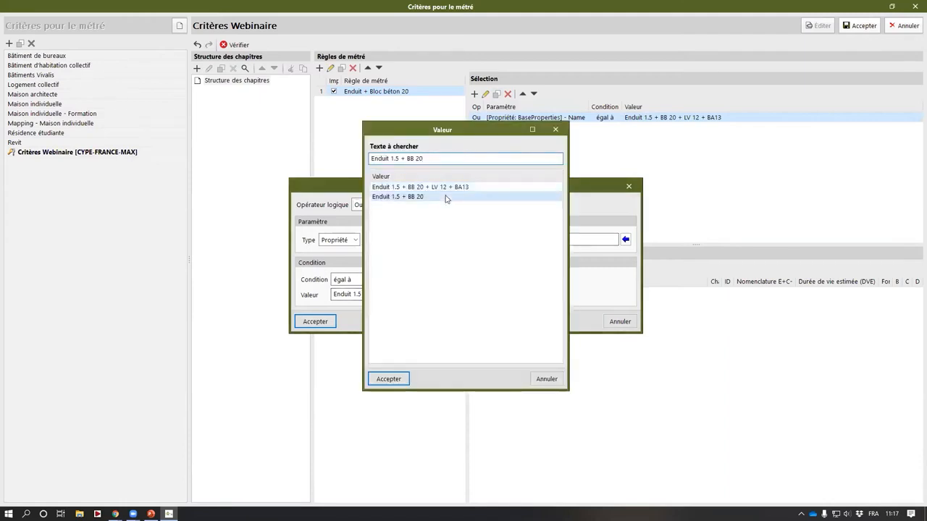
click(397, 381)
click(324, 322)
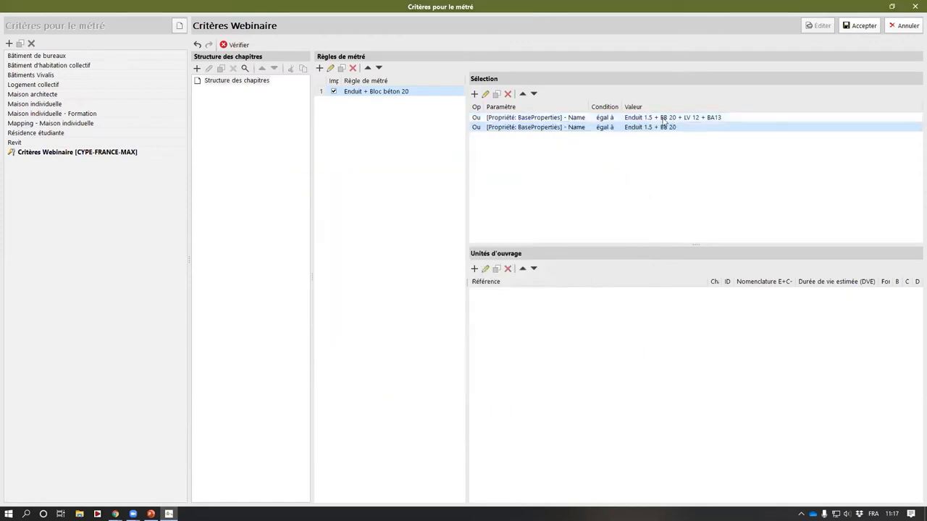
Step: Rename the takeoff rule as Enduit 1.5 + Bloc béton 20
double_click(362, 95)
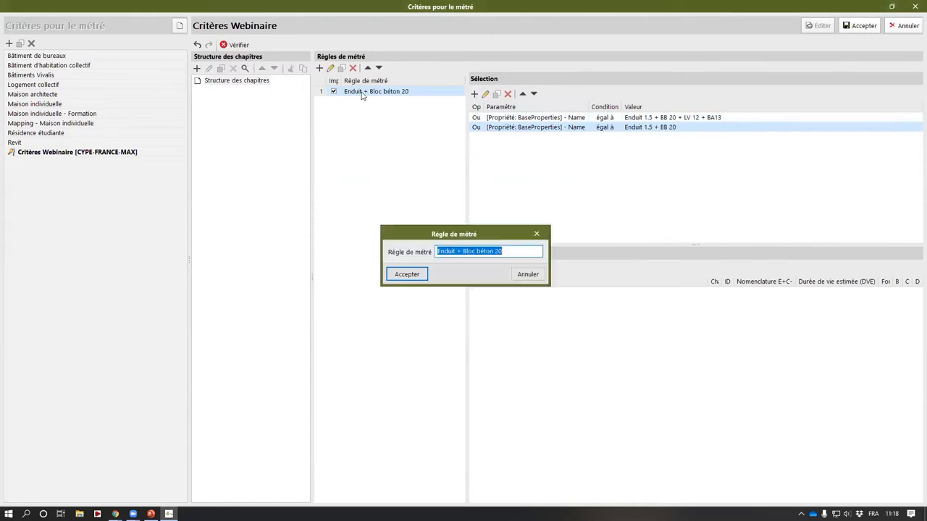
click(457, 251)
text(1.5)
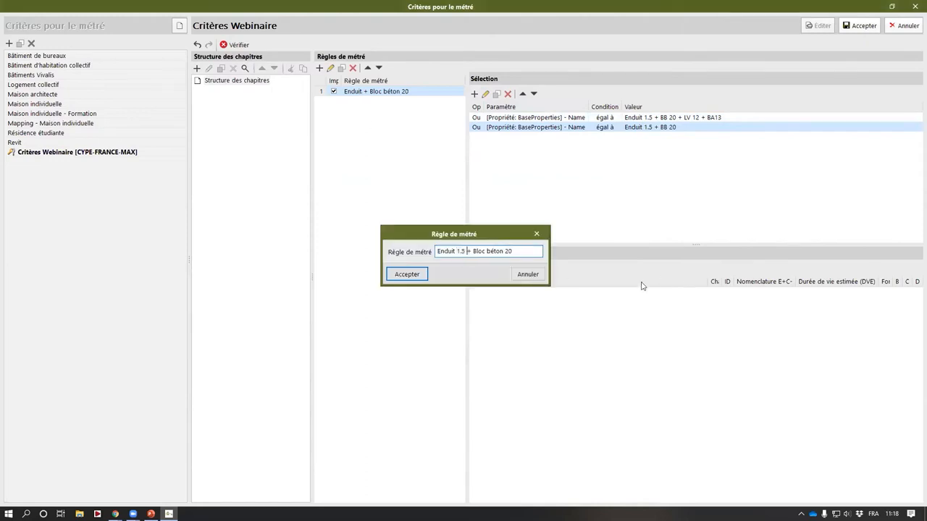
click(407, 276)
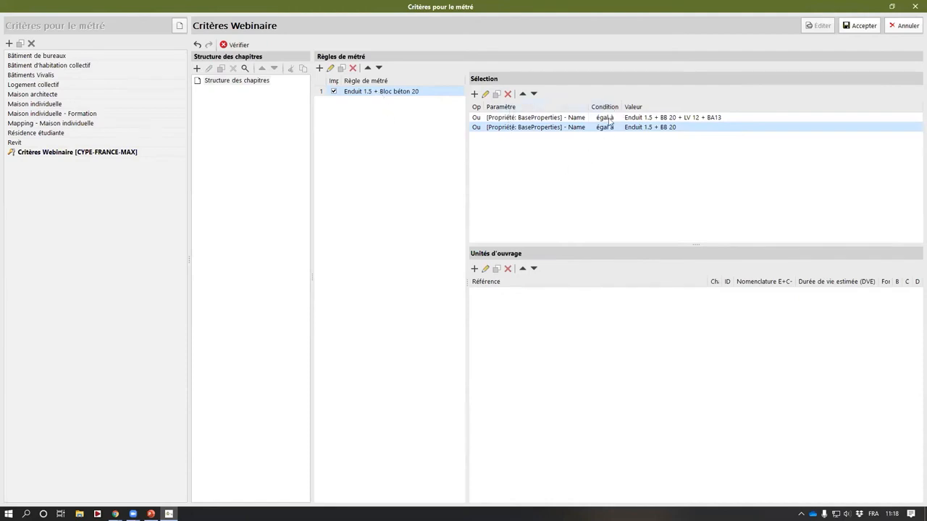
click(634, 118)
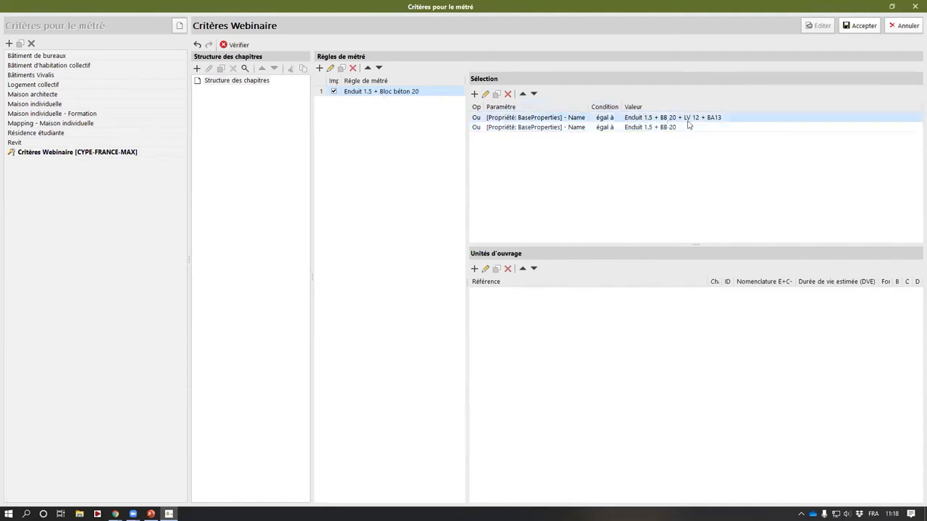
click(638, 128)
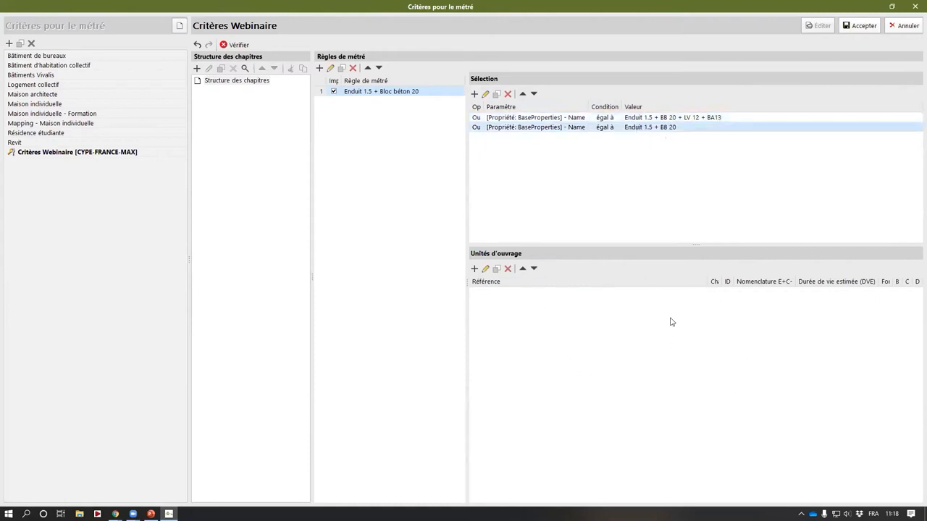
Step: Start a work unit for the rule, search the INIES library for mortier and open the first mineral render façade default data sheet
click(475, 268)
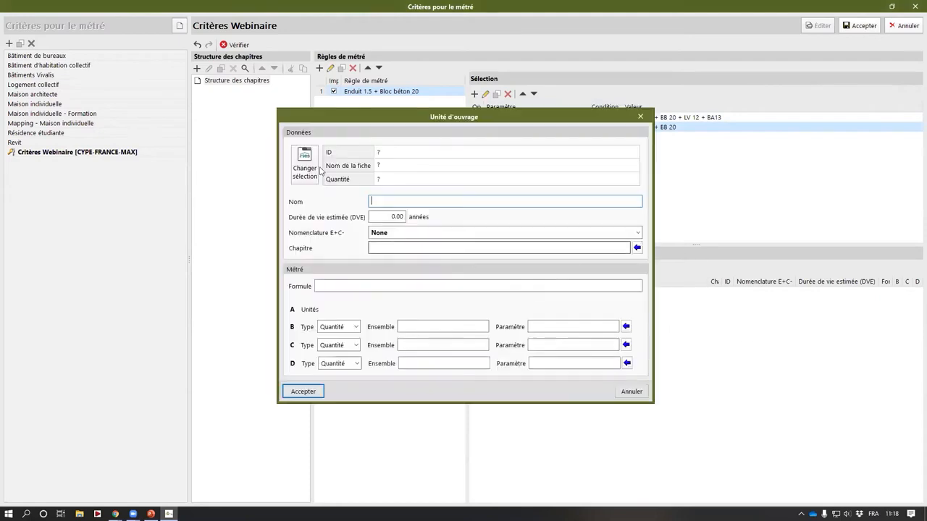
click(302, 166)
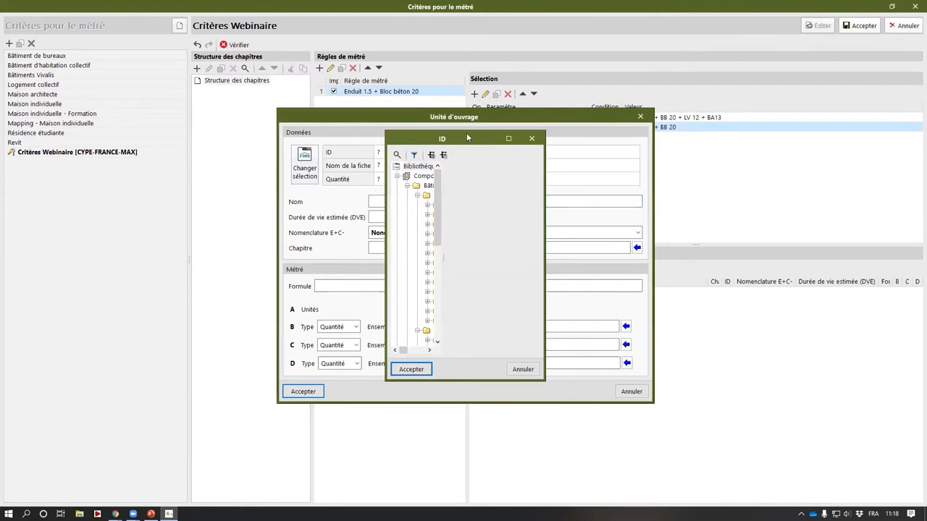
click(509, 139)
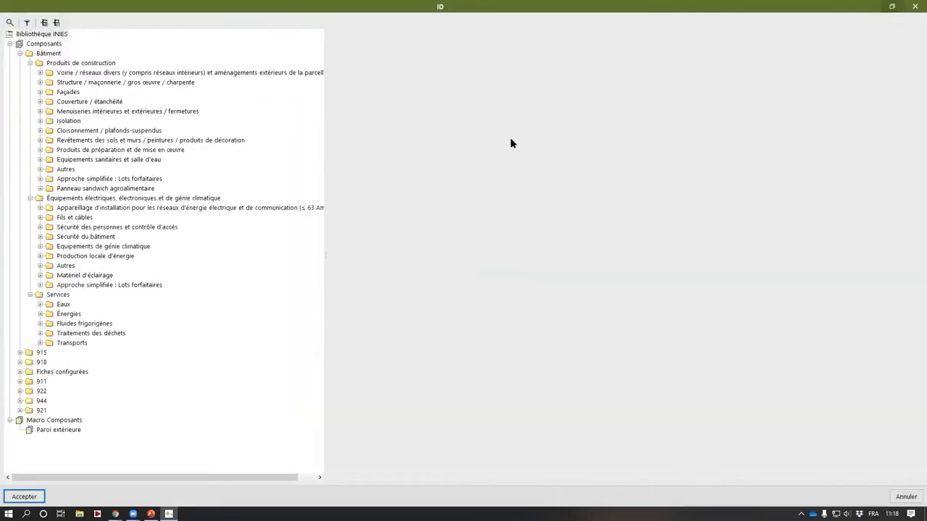
click(10, 23)
text(mortier)
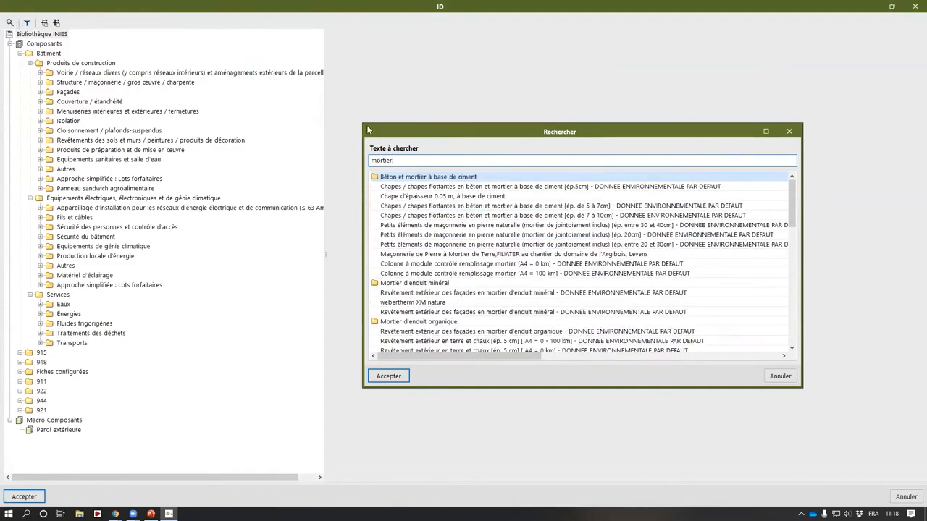
click(499, 293)
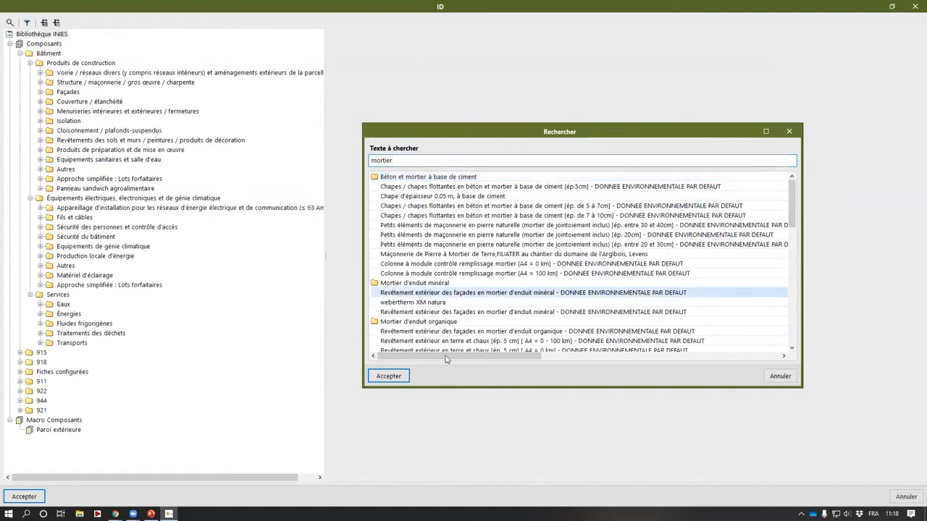
click(399, 376)
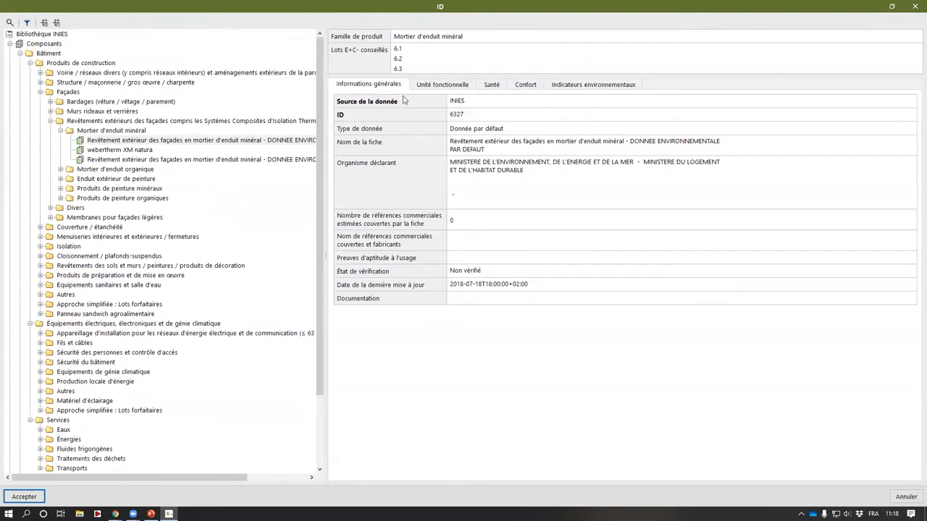
Step: Examine the default render sheet's functional unit, health, comfort and environmental indicators, and compare the webertherm XM natura sheet
click(458, 89)
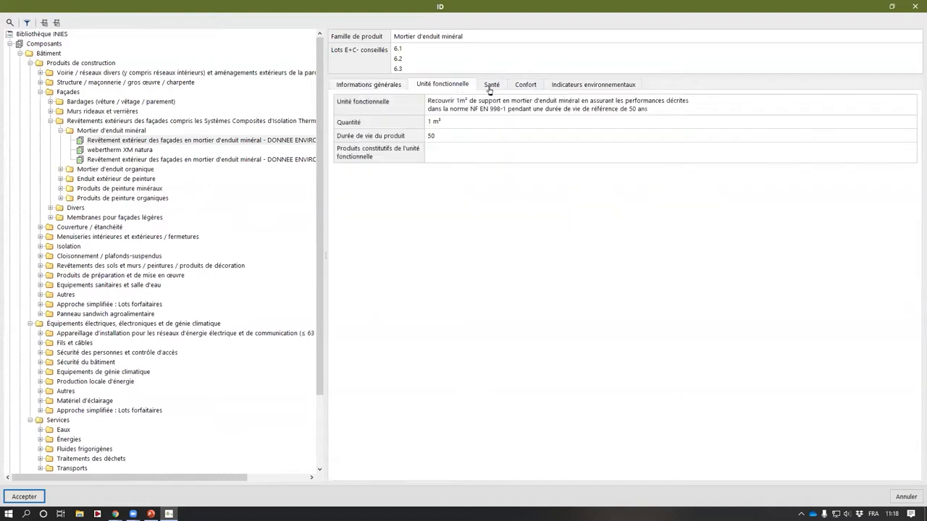
click(490, 85)
click(528, 86)
click(585, 85)
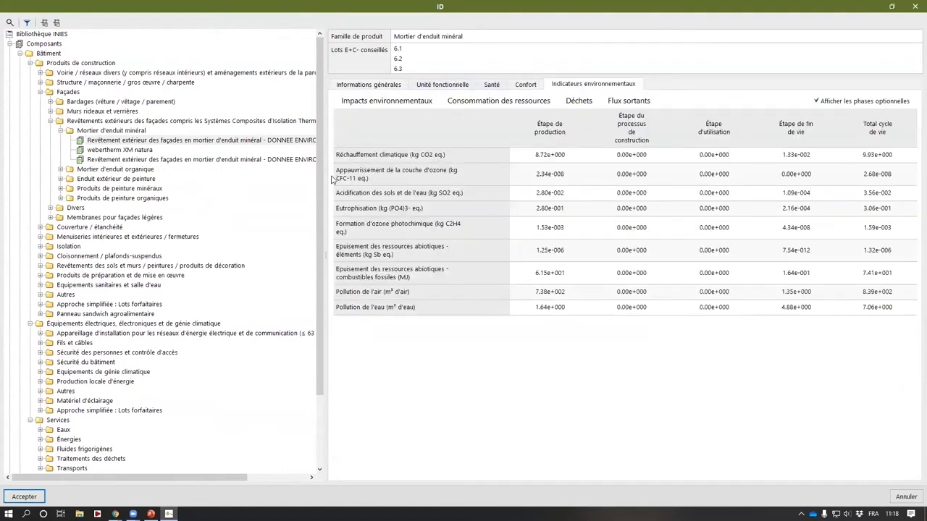
click(130, 149)
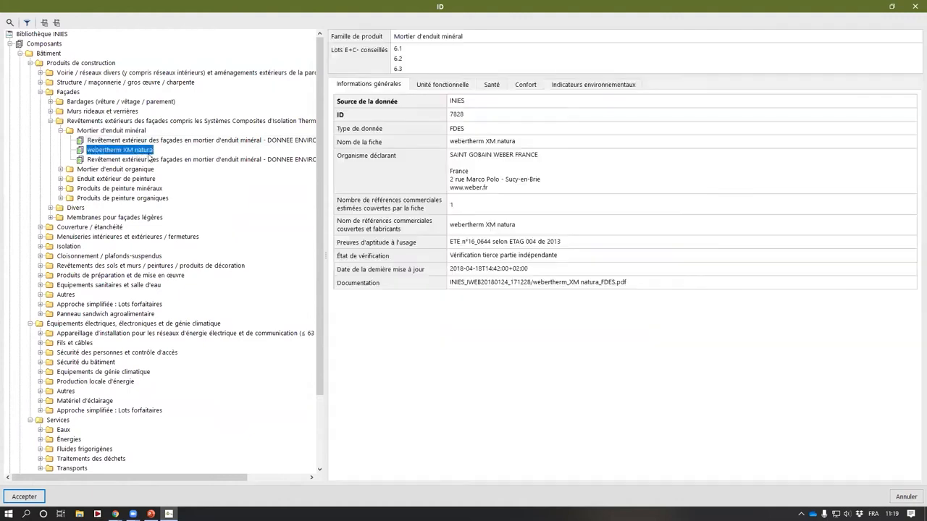
click(487, 91)
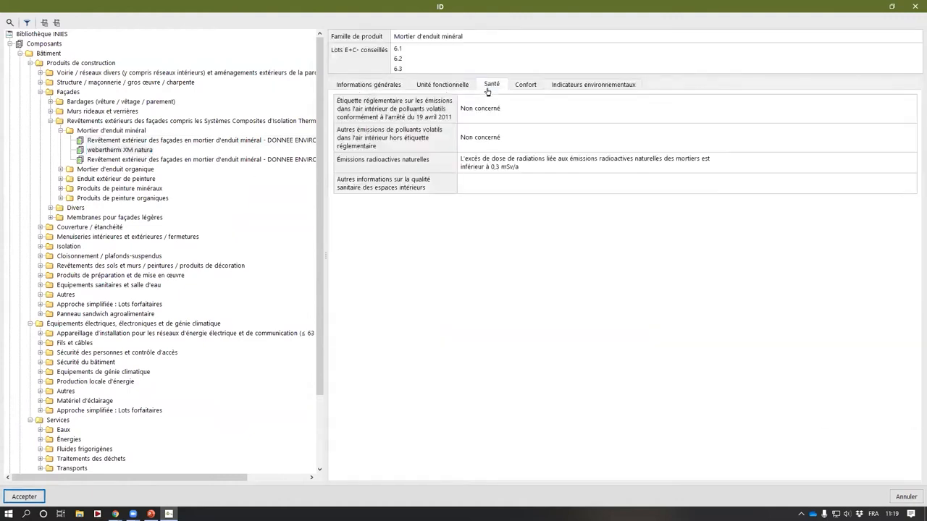
click(522, 88)
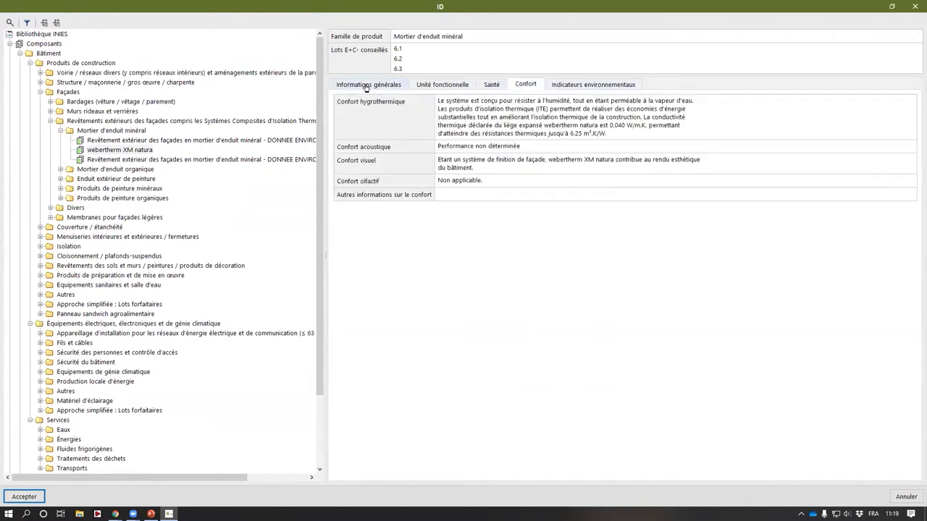
Step: Assign the first default mineral render façade sheet to the work unit and set its E+C- nomenclature to 6.1 Revêtement, isolation et doublage extérieur
click(170, 142)
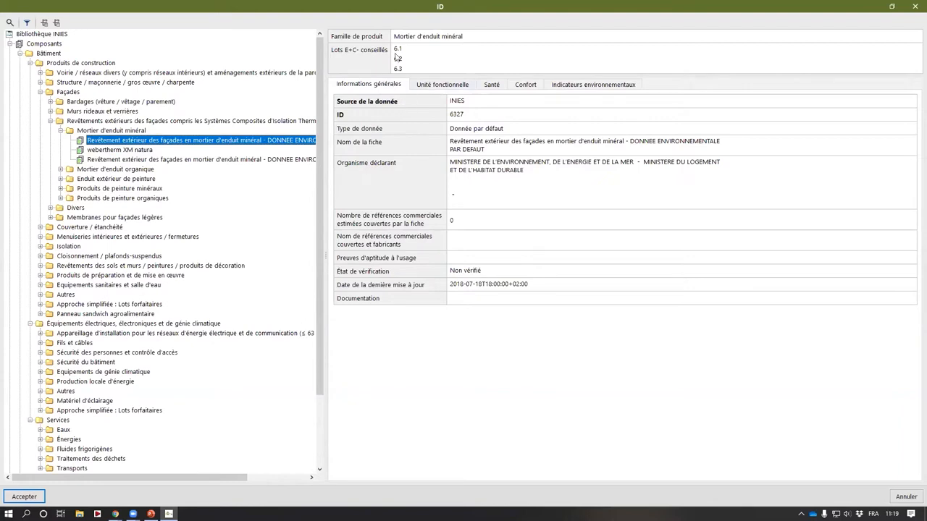
key(Return)
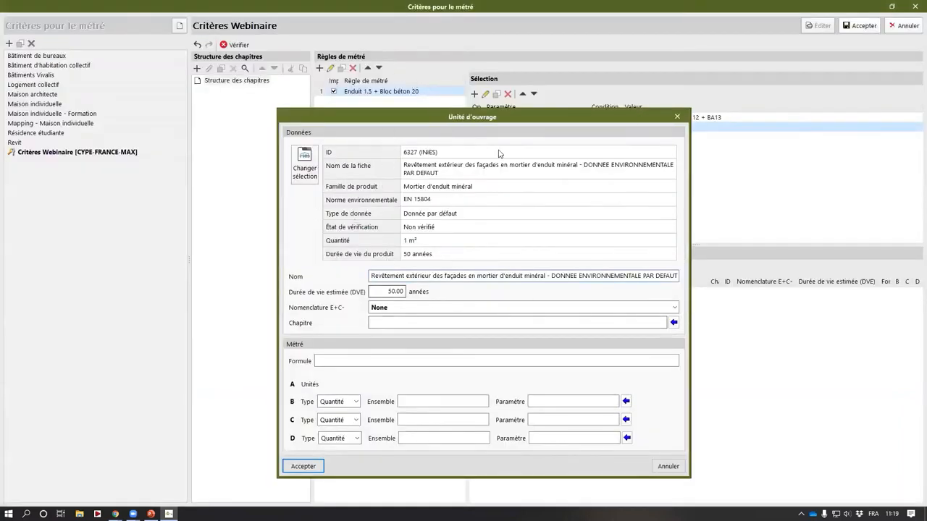
click(434, 309)
scroll(531, 372, down, 2)
scroll(531, 373, down, 10)
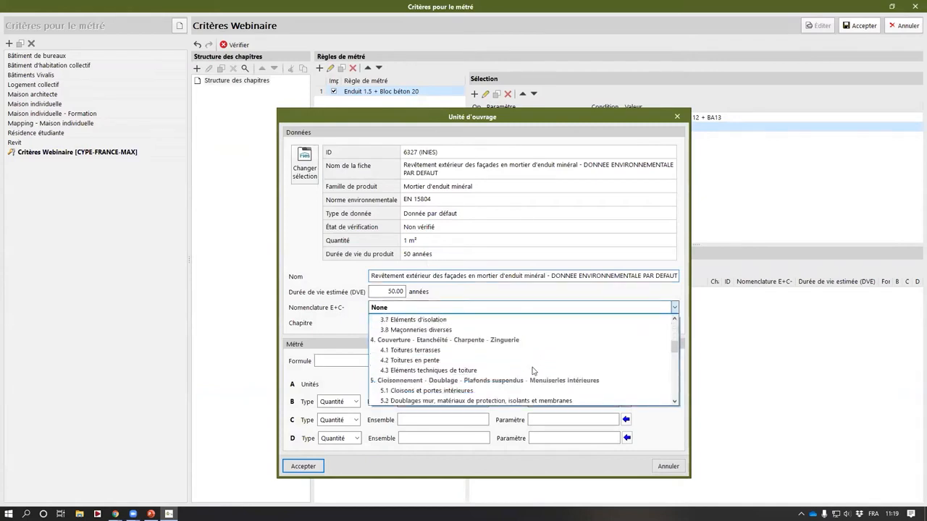
scroll(533, 371, up, 3)
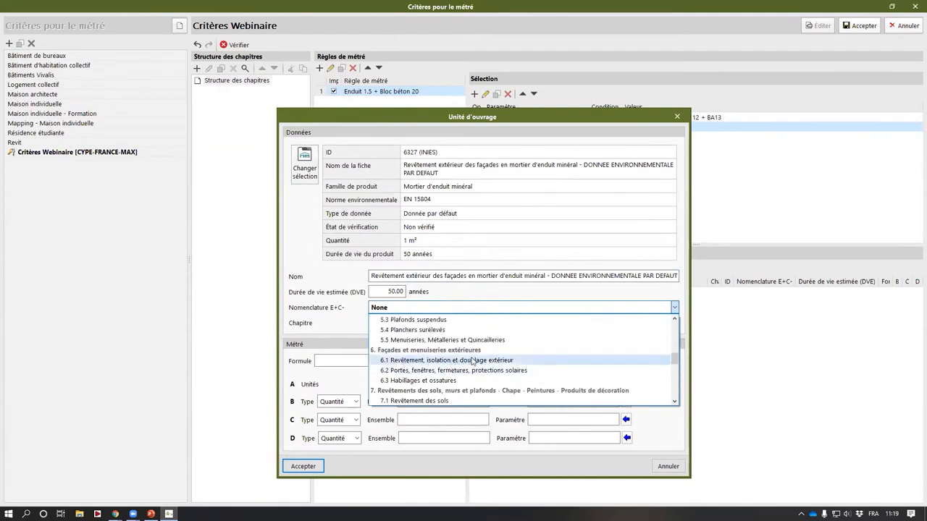
click(472, 360)
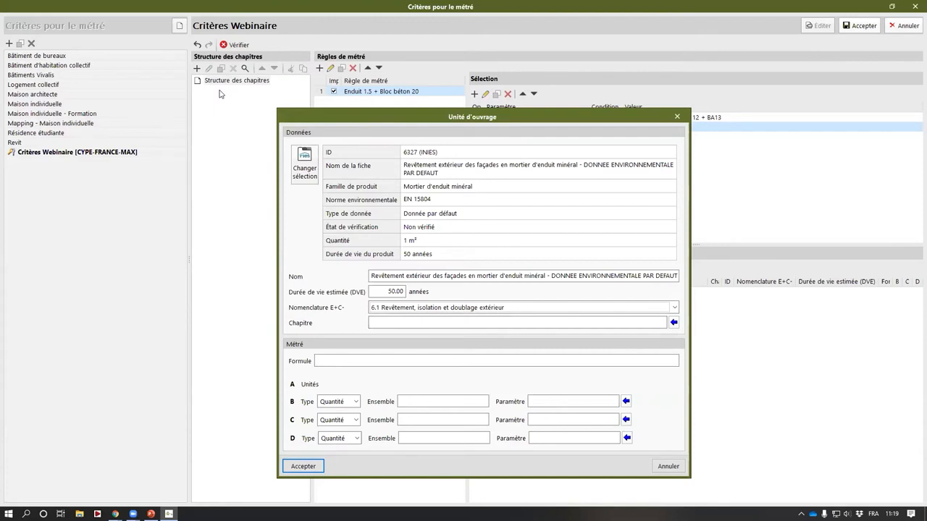
drag(452, 117, 436, 78)
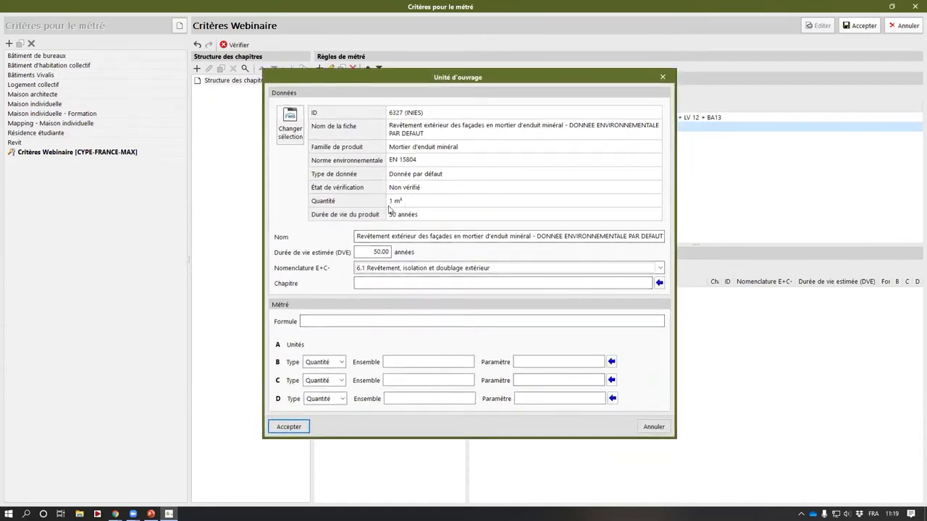
Step: Set quantity B of the mineral render work unit to NetSideArea from Qto_WallBaseQuantities, save the unit and widen its reference column
click(611, 361)
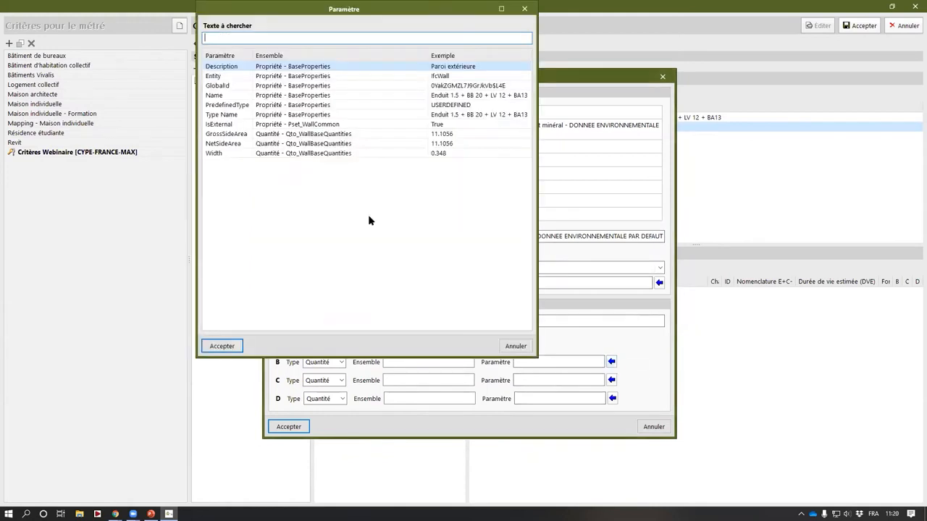
click(225, 135)
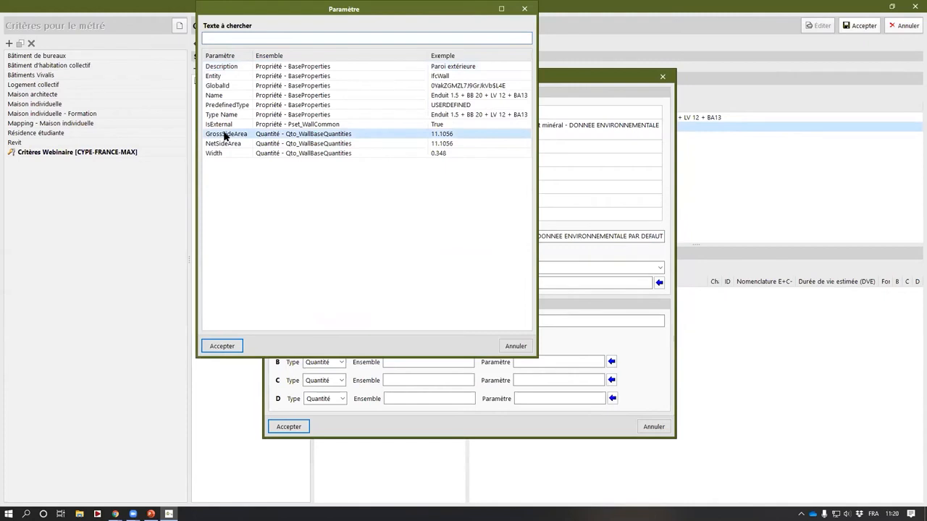
click(216, 145)
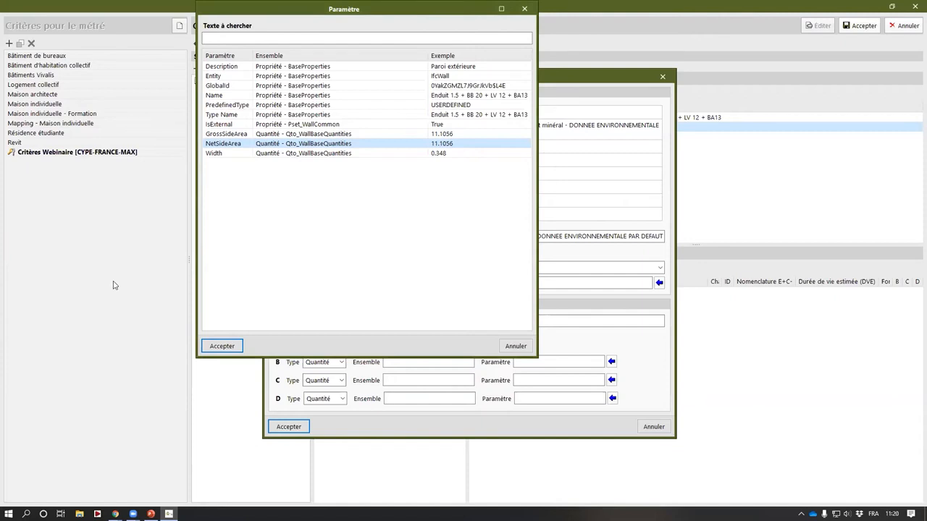
click(214, 346)
click(288, 427)
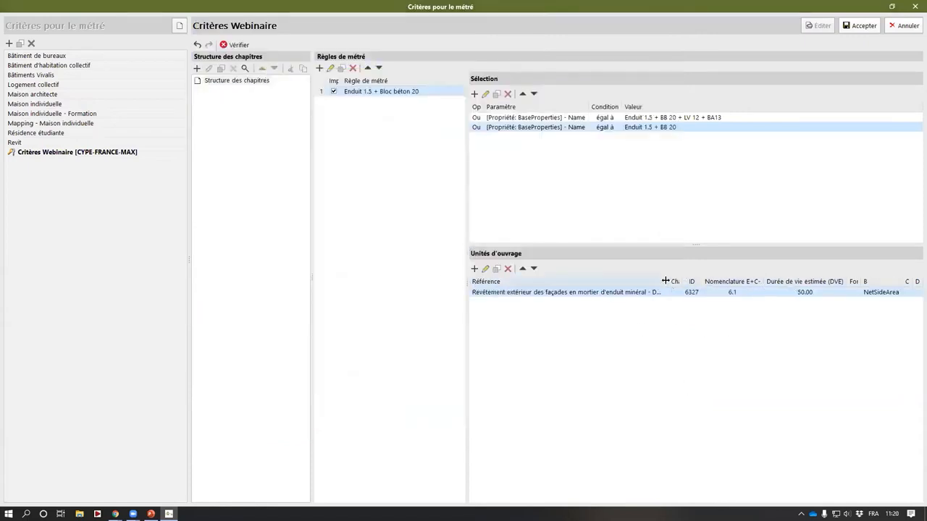
drag(666, 281, 678, 282)
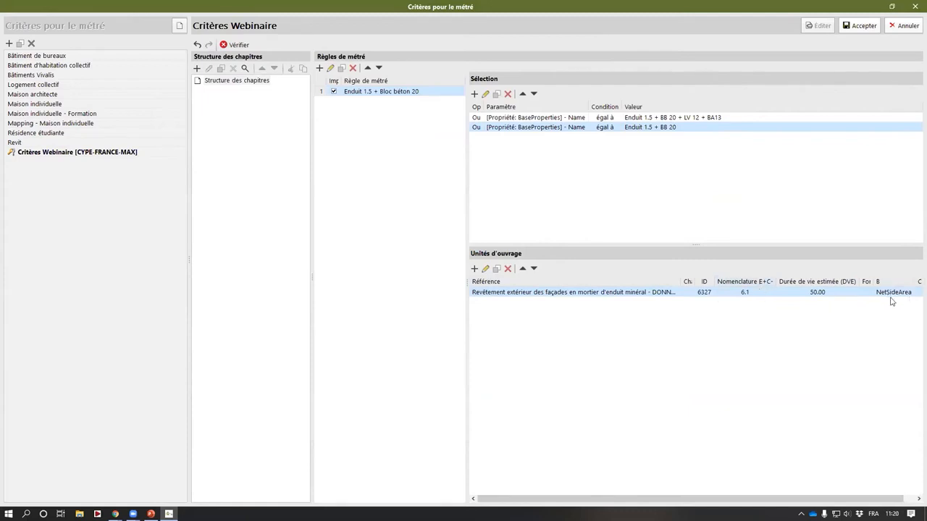
Step: Start a second work unit for the rule and assign it the INIES sheet Bloc en béton (pose à joints épais)
click(475, 270)
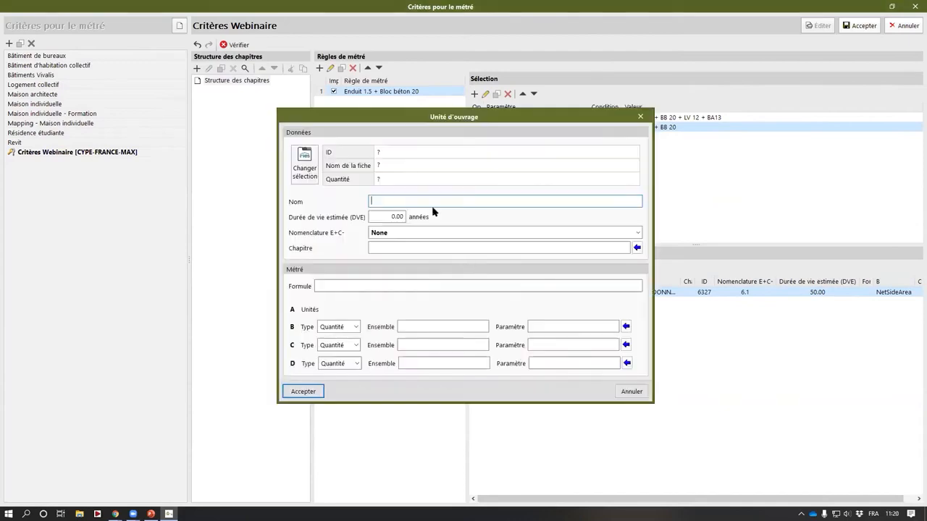
click(310, 163)
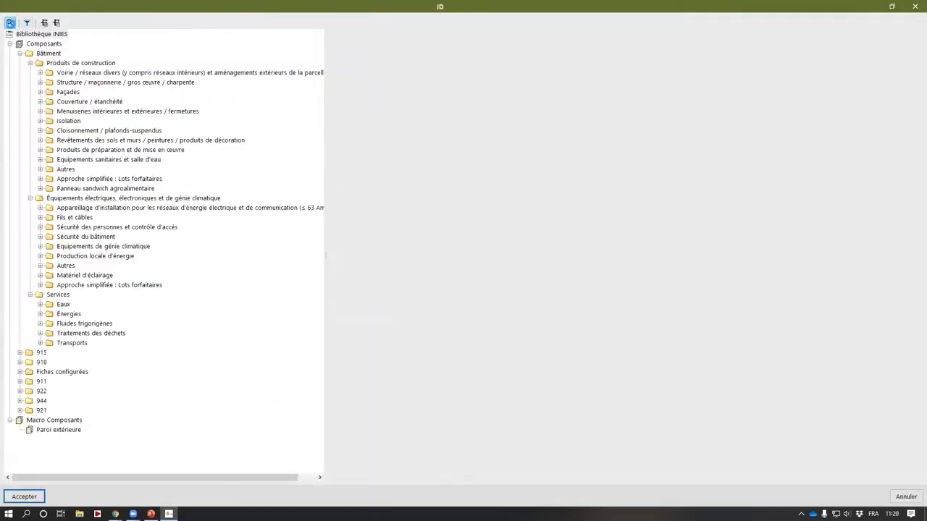
click(9, 22)
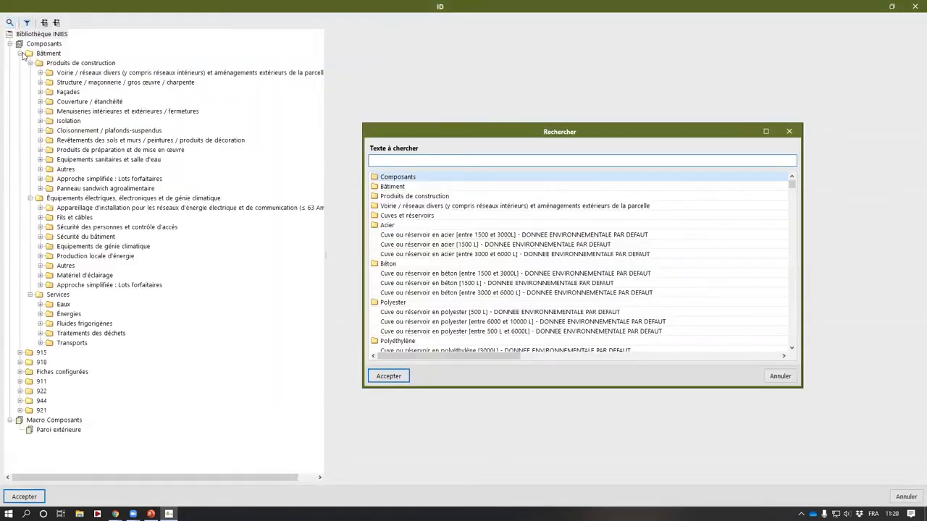
text(blo béto)
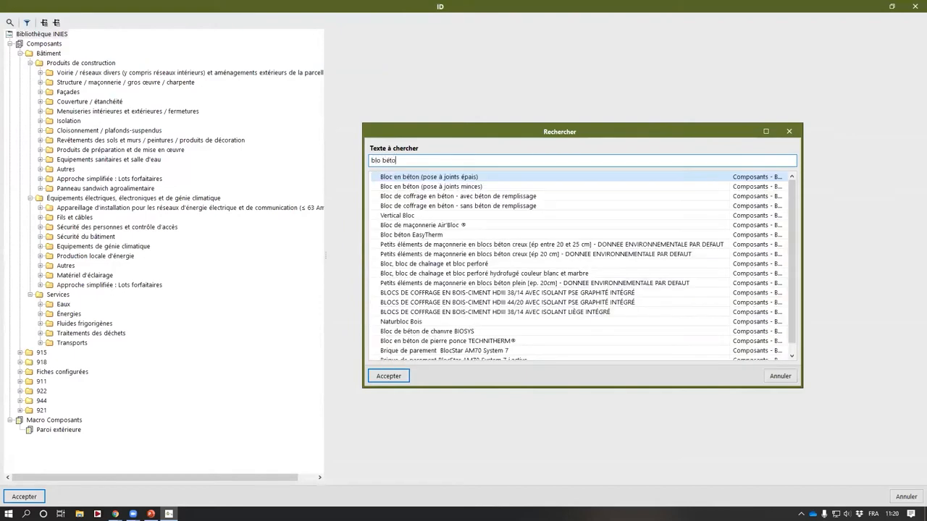
text(c)
double_click(431, 180)
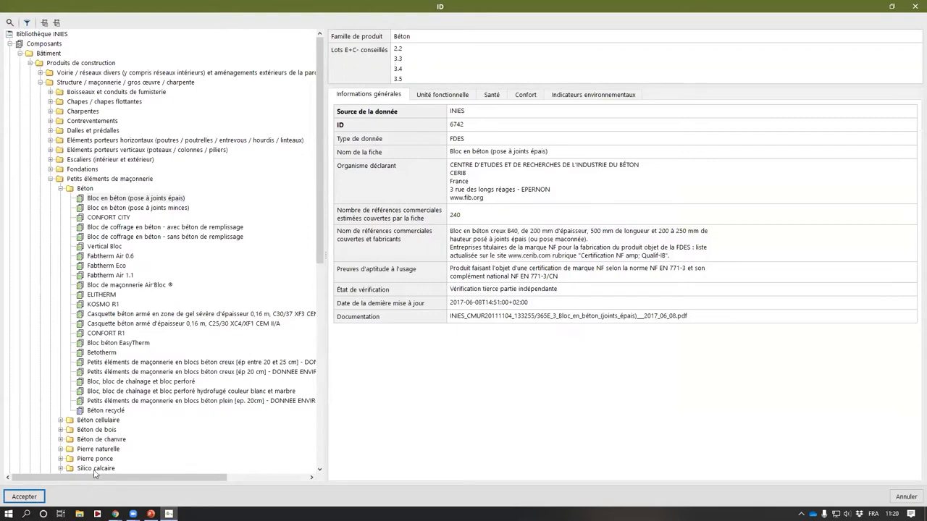
click(29, 496)
Step: Set the concrete block unit's E+C- nomenclature to 3.3 Eléments verticaux - Façades and its quantity B to NetSideArea, then save it
click(397, 301)
scroll(420, 333, down, 1)
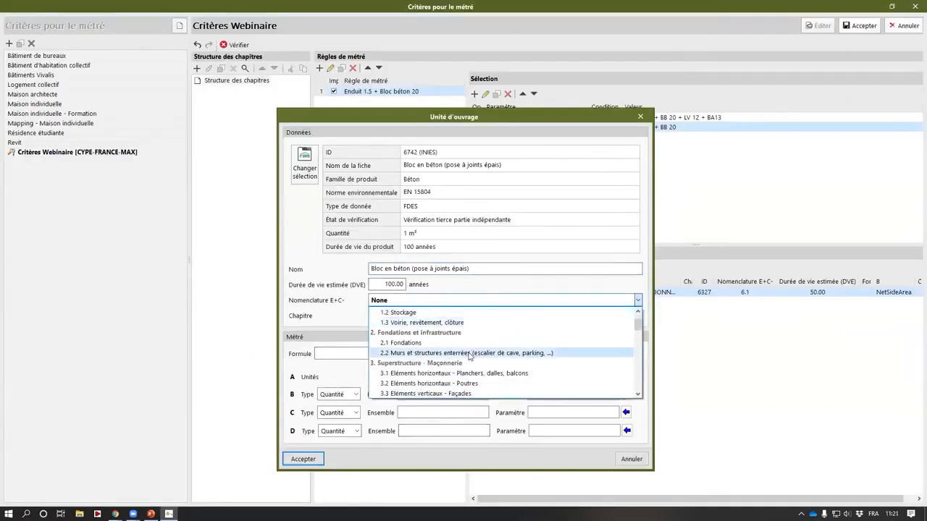
scroll(458, 360, down, 1)
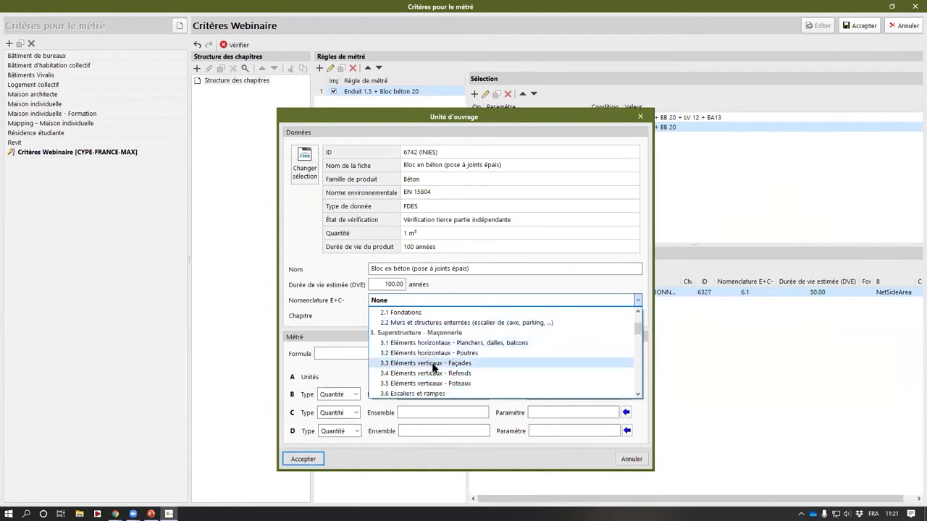
click(433, 369)
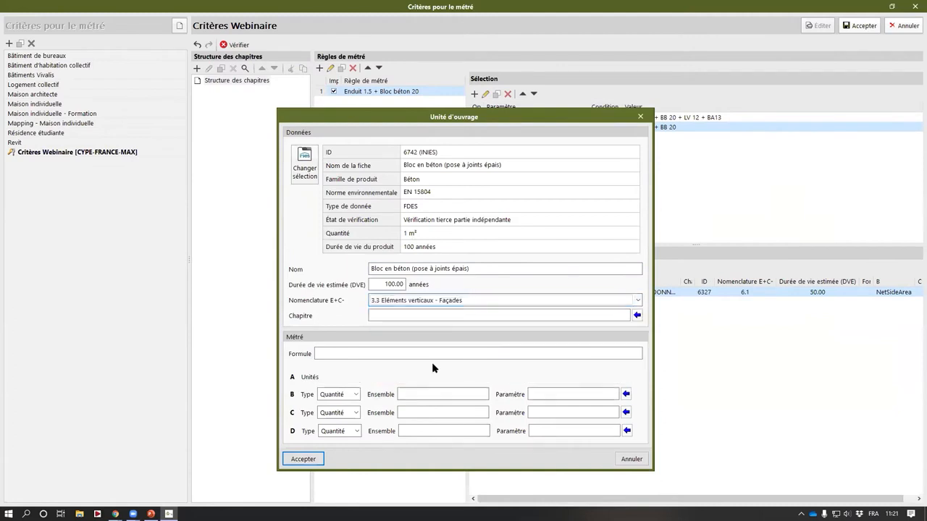
click(625, 394)
double_click(239, 183)
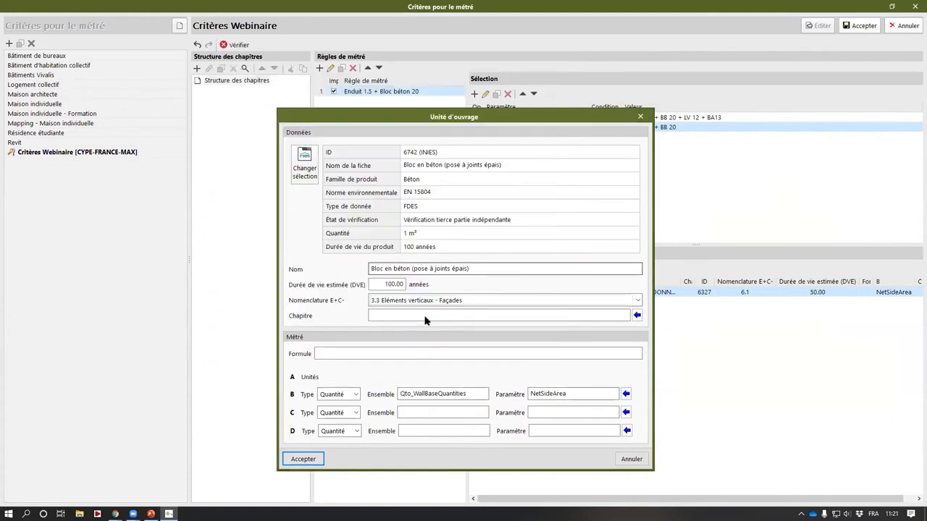
click(301, 461)
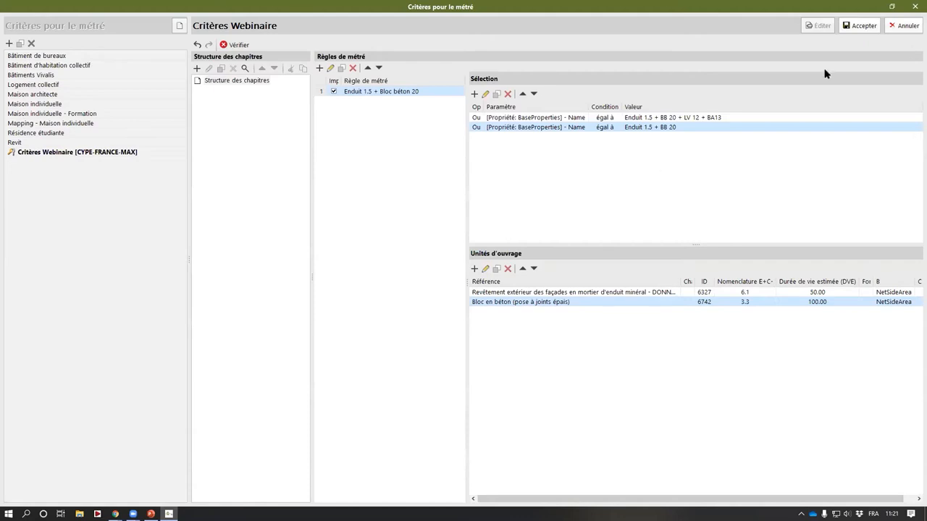
Step: Duplicate the Enduit 1.5 + Bloc béton 20 takeoff rule and name the copy Bloc béton 20
click(333, 67)
mouse_move(461, 251)
mouse_down()
mouse_move(469, 251)
mouse_move(380, 254)
mouse_up()
key(BackSpace)
click(406, 275)
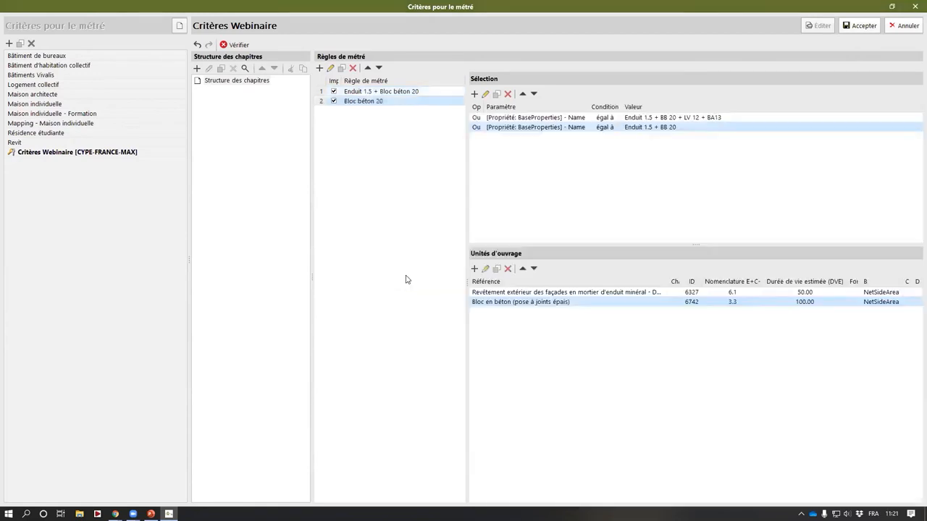
Step: Change the first selection condition of the Bloc béton 20 rule to Name égal à BB 20 + LV 12 + BA13
double_click(662, 118)
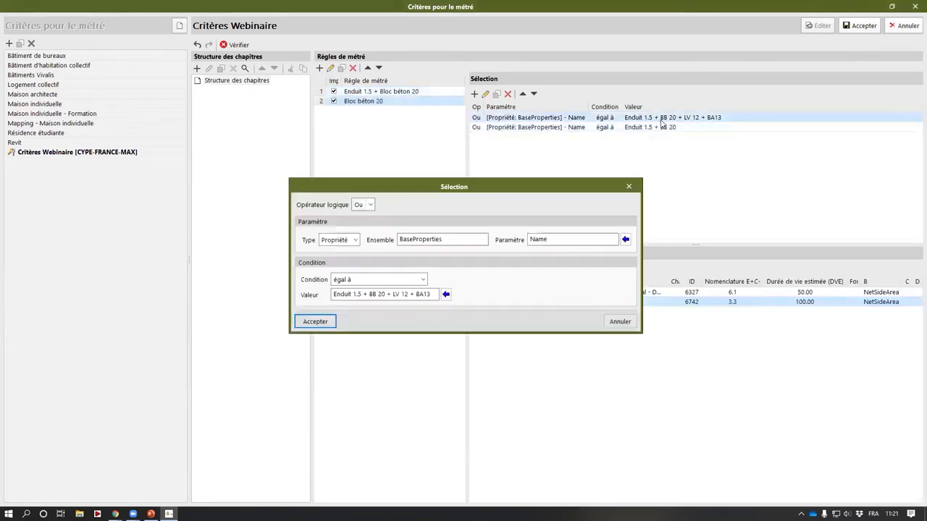
click(392, 279)
click(383, 287)
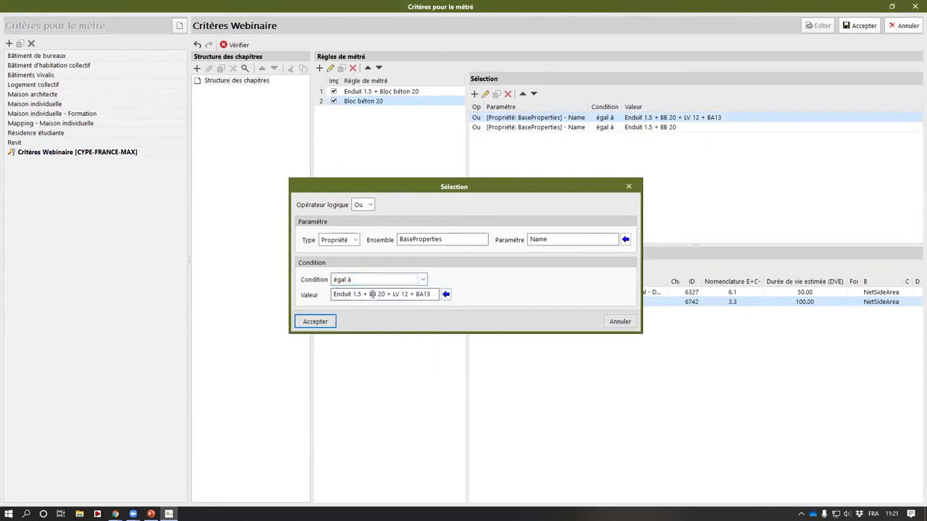
click(446, 294)
click(407, 158)
key(shift+Home)
key(BackSpace)
click(418, 197)
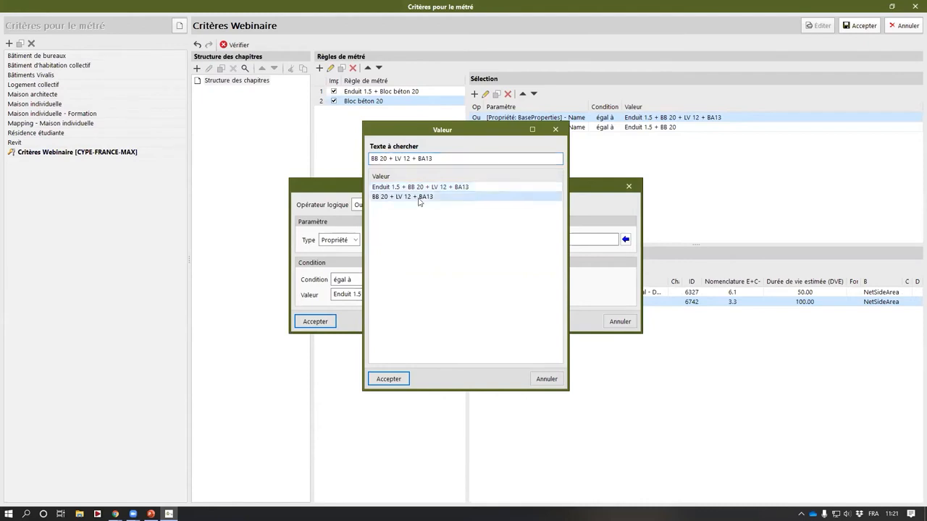
double_click(418, 197)
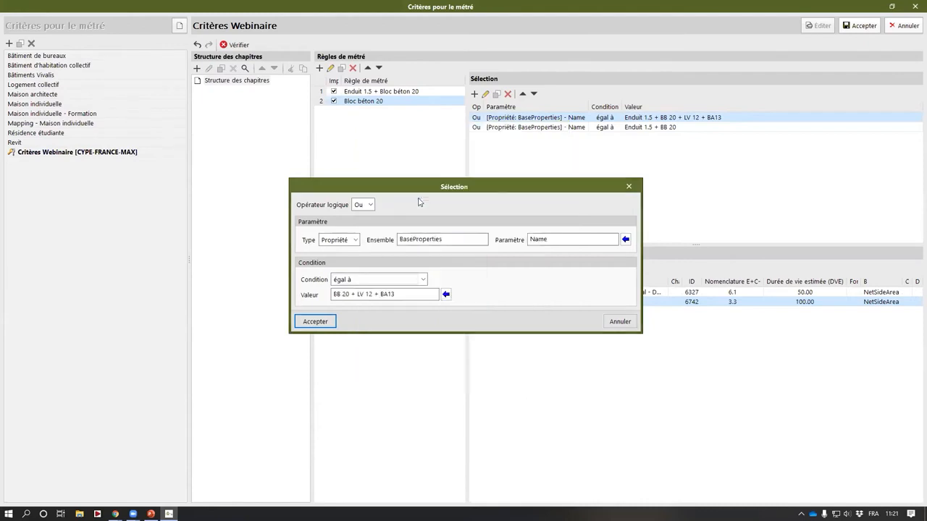
click(315, 322)
Step: Change the second selection condition of the Bloc béton 20 rule to Name égal à BB 20
double_click(635, 128)
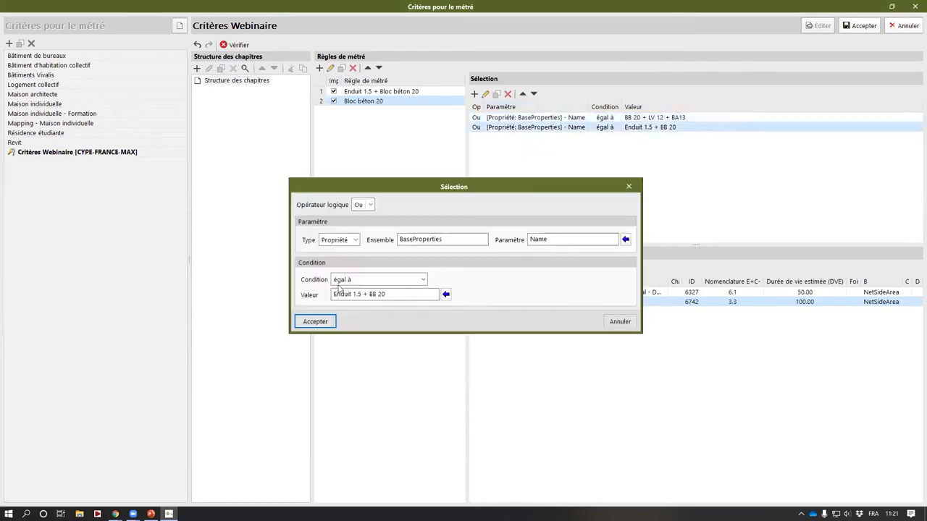
click(446, 294)
click(407, 159)
key(shift+Home)
key(BackSpace)
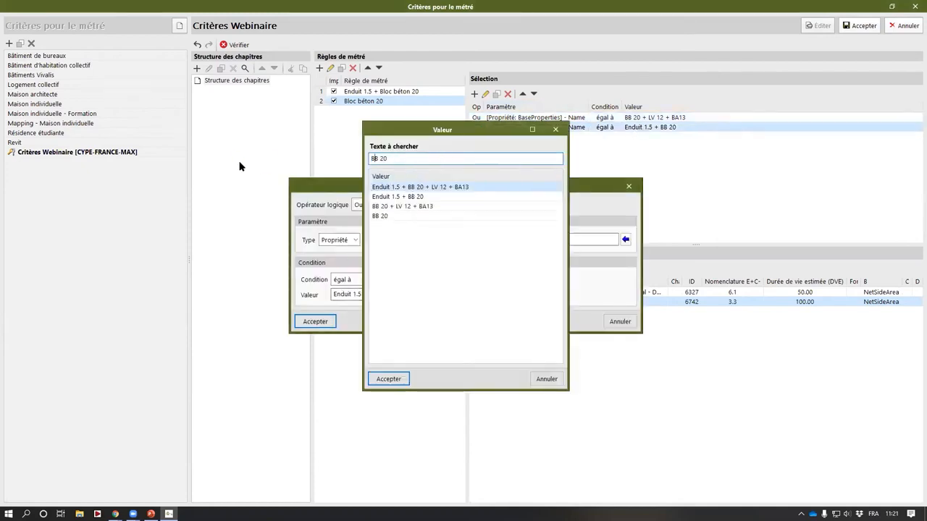
click(410, 217)
double_click(407, 217)
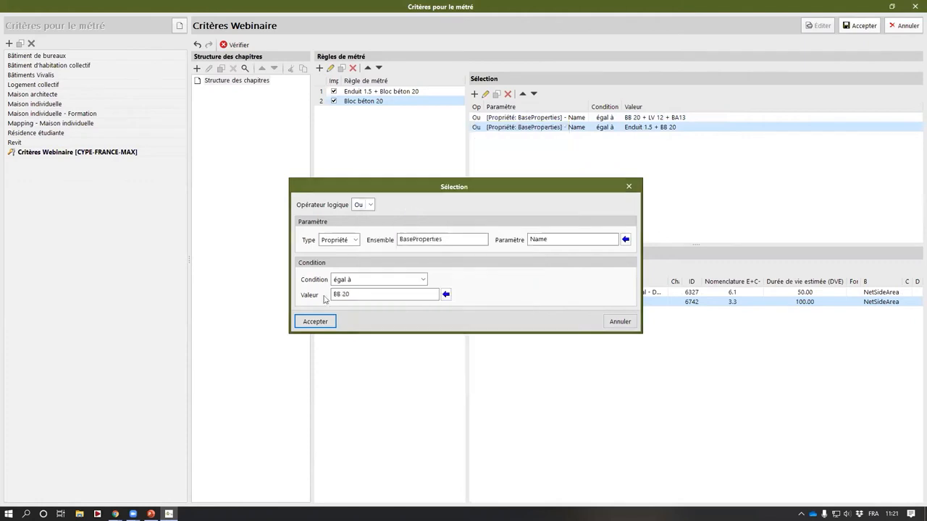
click(315, 322)
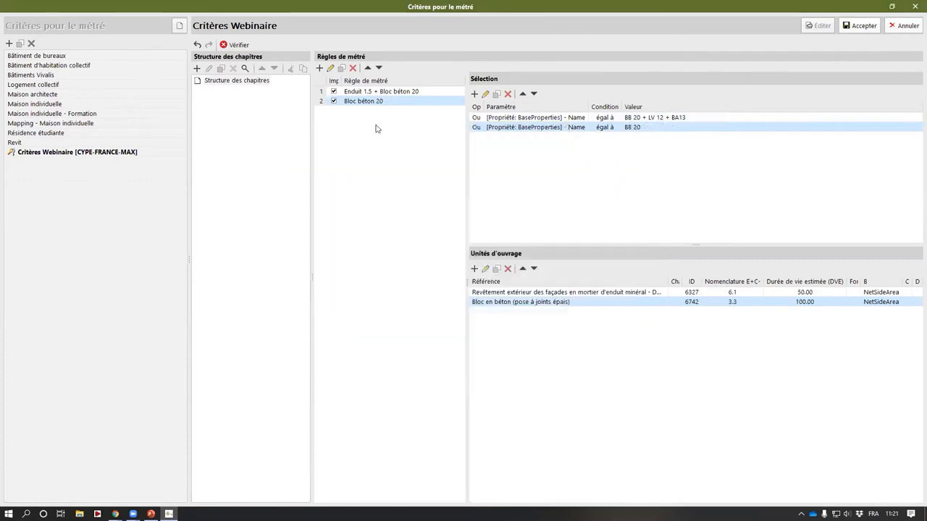
Step: Delete the mineral render work unit from the Bloc béton 20 rule and compare its contents with the first rule
click(580, 294)
key(Delete)
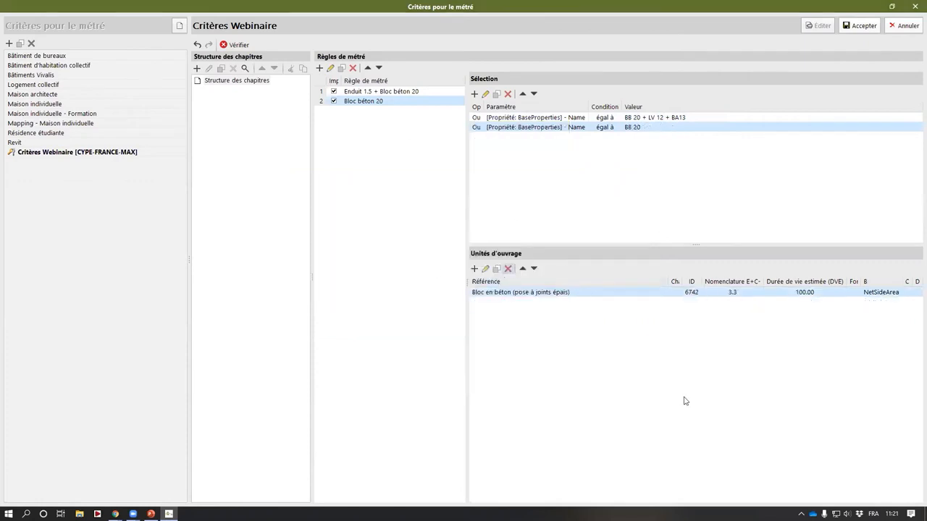
click(406, 92)
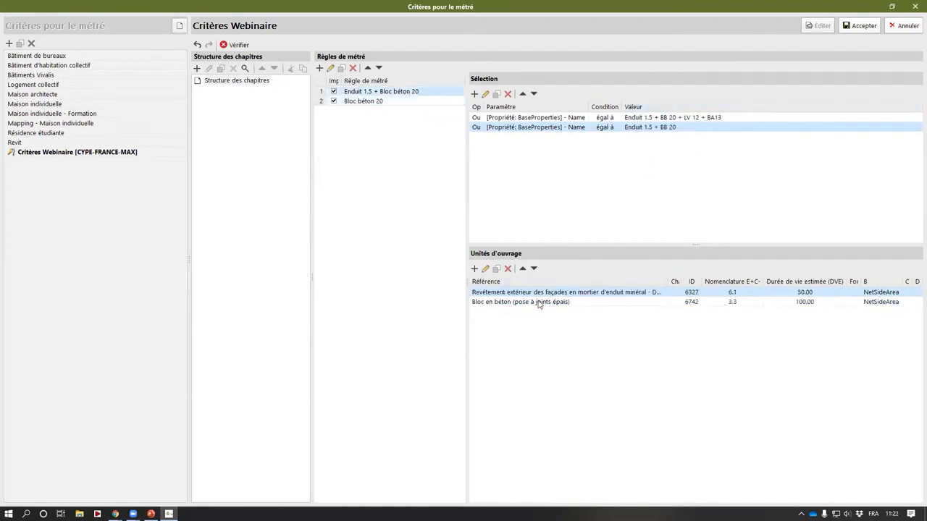
click(355, 102)
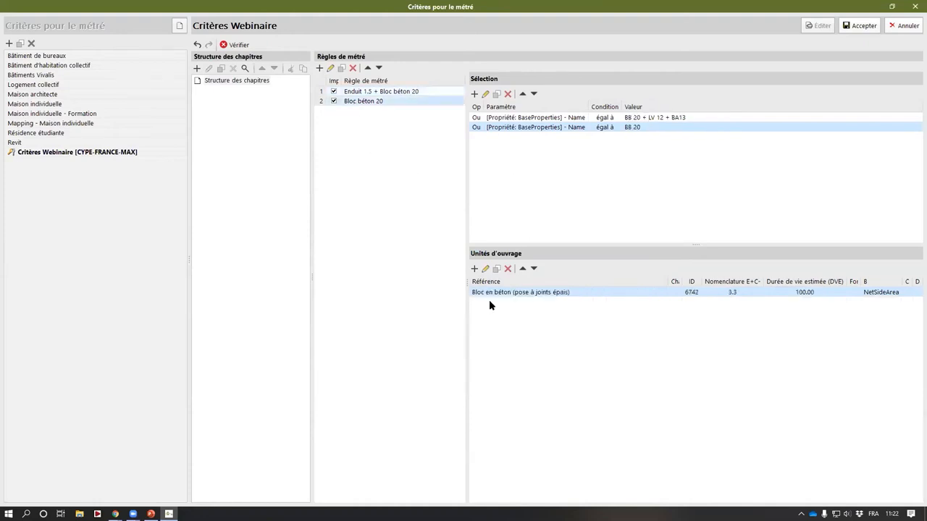
Step: Create a takeoff rule named Laine de verre 12, review the two existing rules and reselect the new one
click(320, 68)
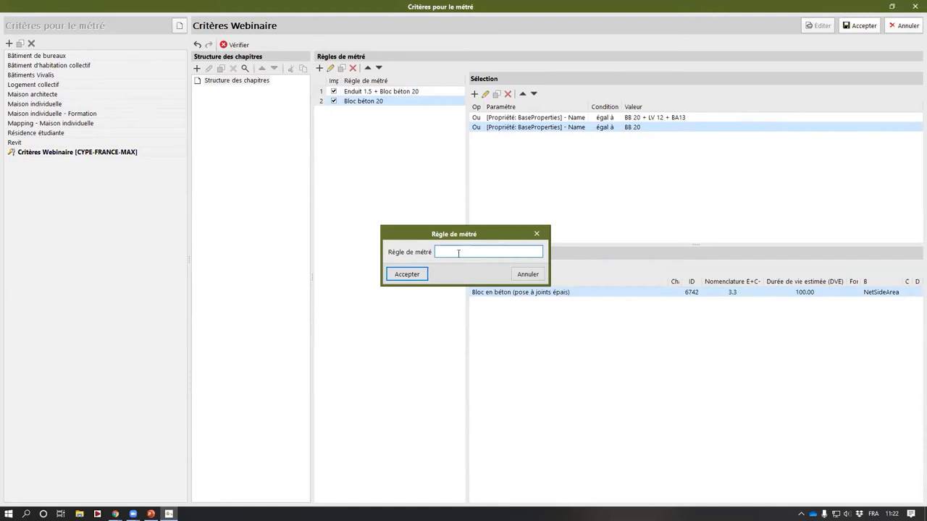
text(Laine de verre 12)
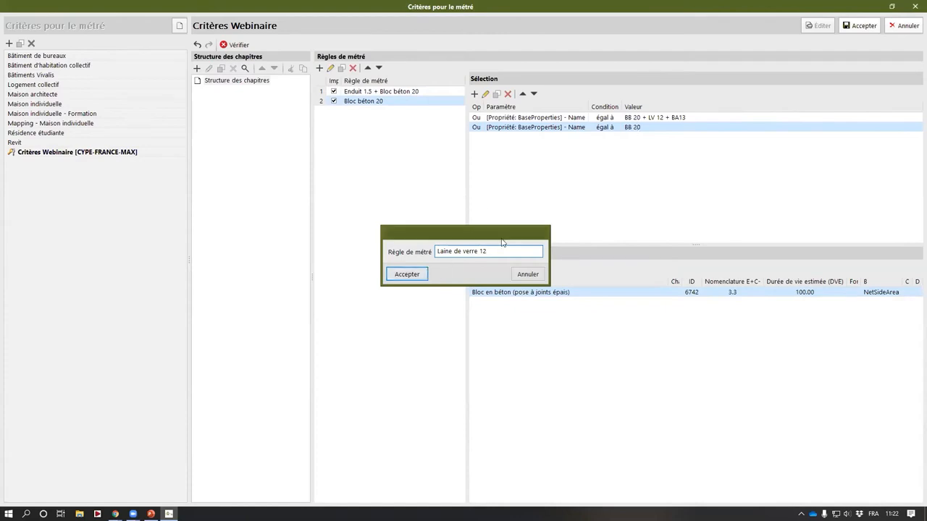
click(425, 274)
key(Up)
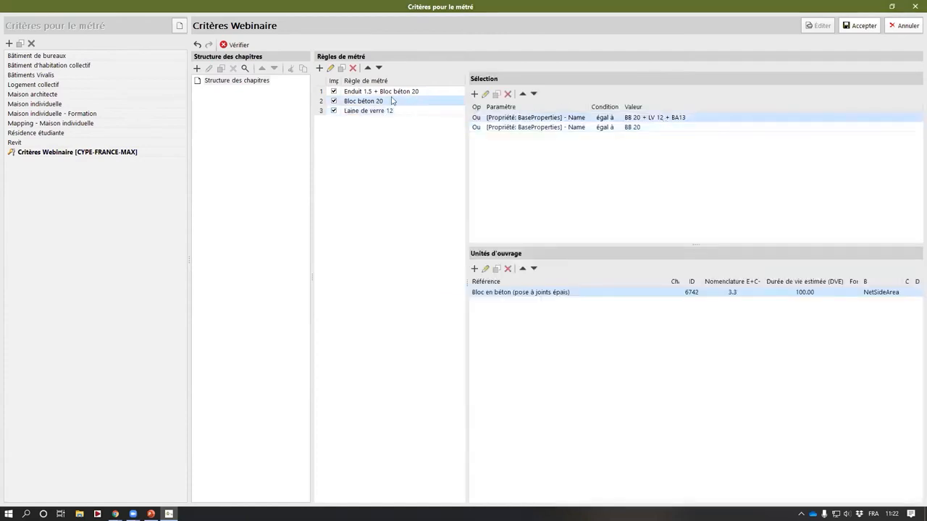
key(Up)
click(423, 113)
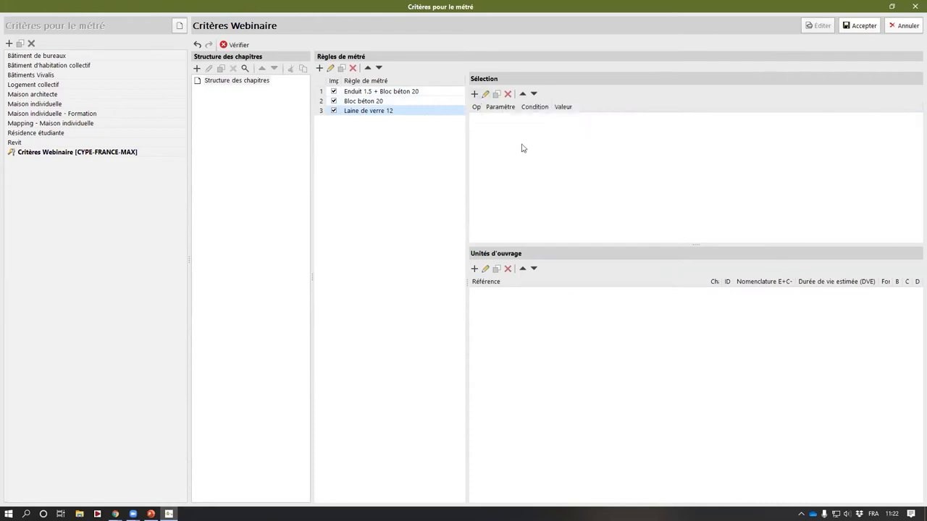
Step: Start a selection condition for the Laine de verre 12 rule using the BaseProperties parameter Name with the operator contient
click(474, 94)
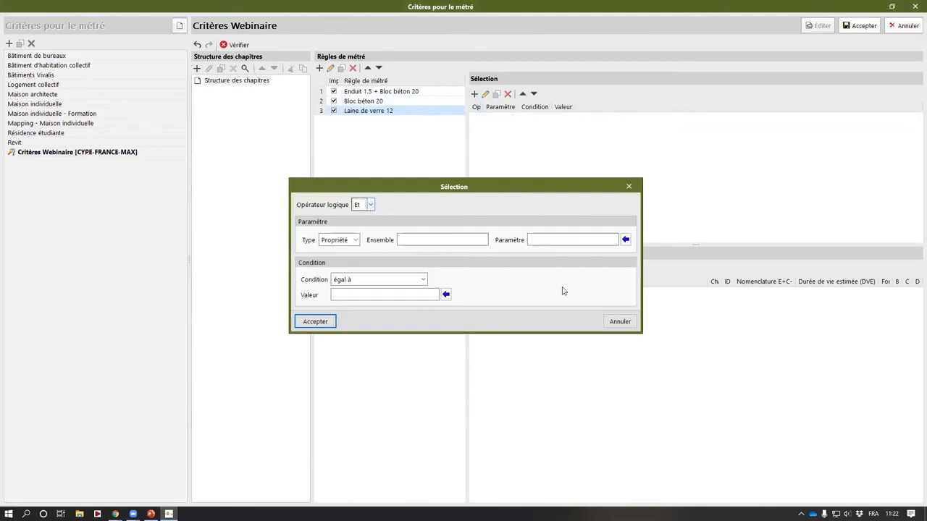
click(625, 239)
double_click(264, 215)
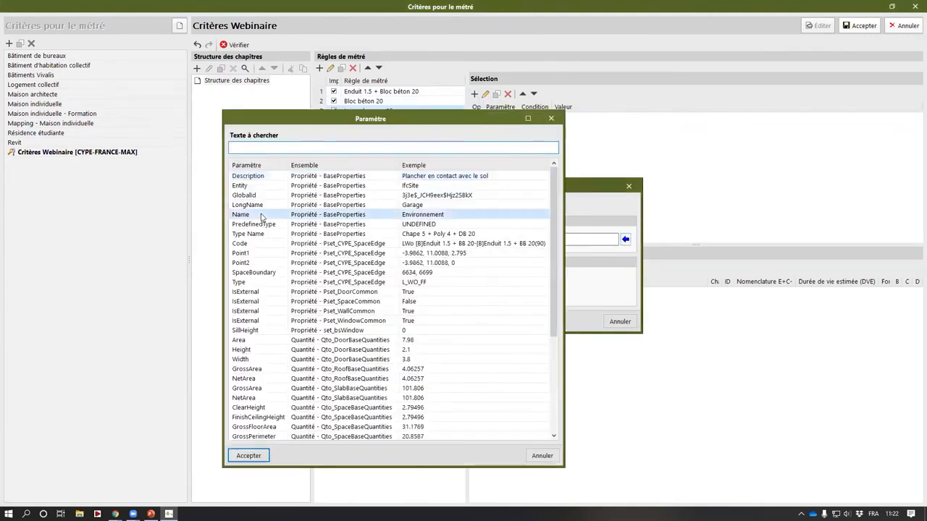
click(362, 280)
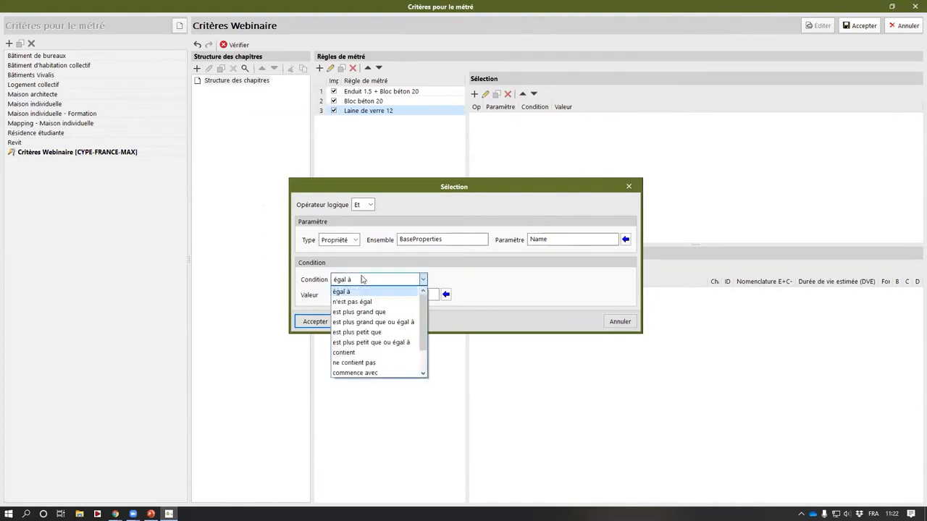
click(377, 352)
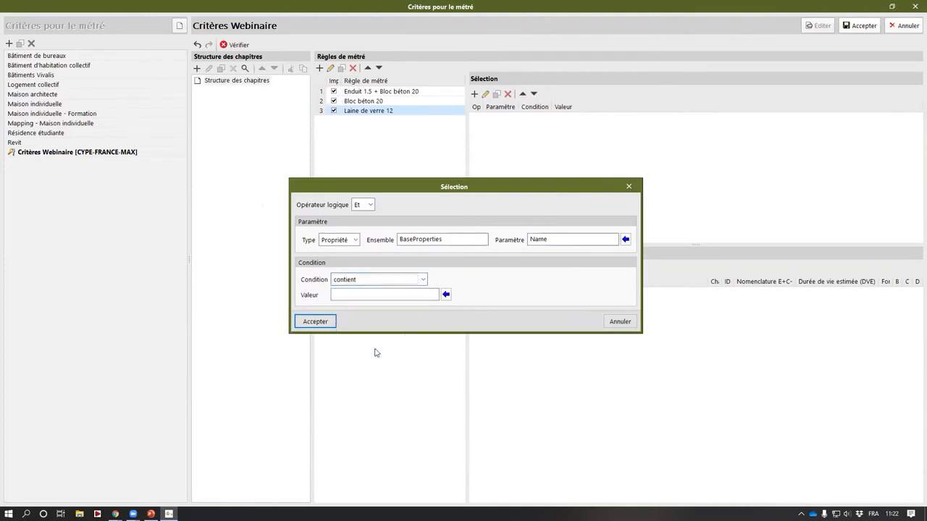
Step: Set the condition's value to LV 12, based on the model's BB 20 + LV 12 + BA13 entry, and accept the condition
click(399, 296)
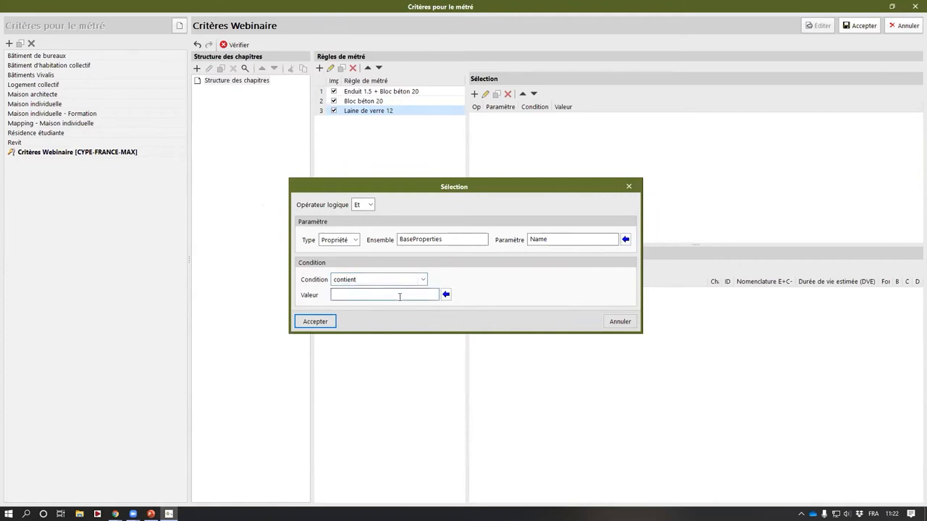
text(LV)
click(446, 294)
click(409, 197)
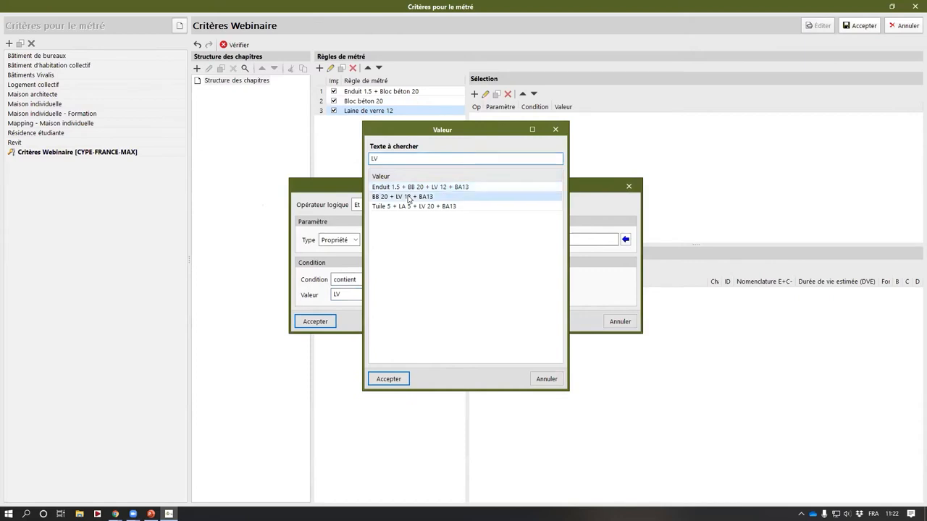
click(388, 378)
drag(375, 294, 795, 329)
key(BackSpace)
key(shift+Left)
key(shift+Left)
key(shift+Left)
key(shift+Left)
key(shift+Left)
key(shift+Left)
key(shift+Left)
key(shift+Left)
key(BackSpace)
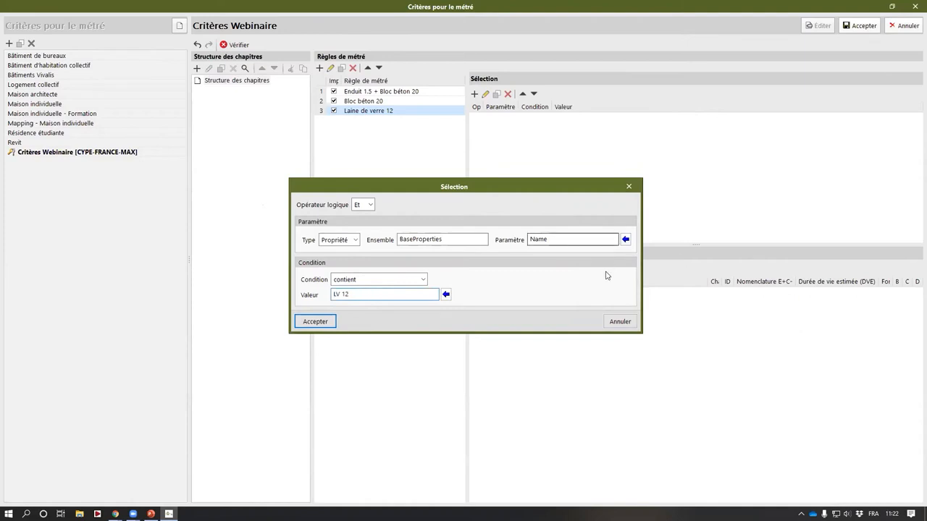
click(315, 322)
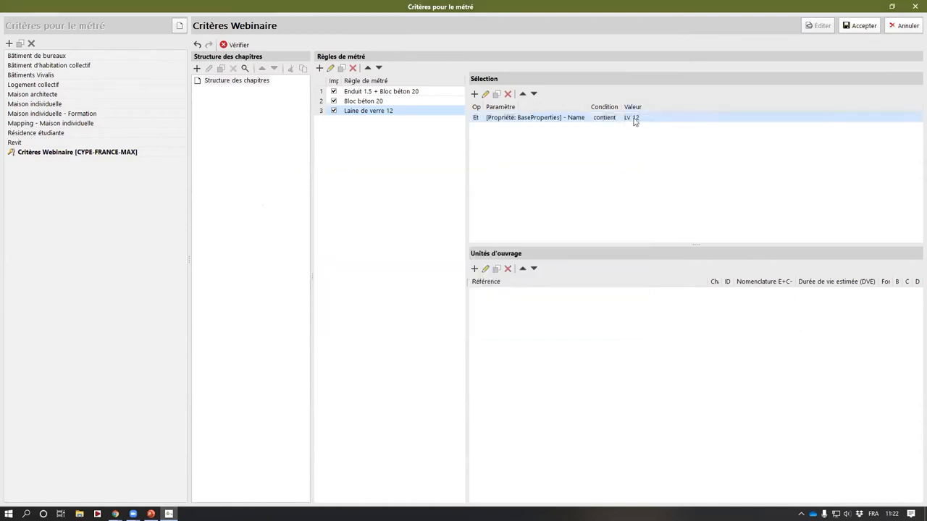
Step: Start a new work unit for the Laine de verre 12 rule and search the INIES library for GR32
click(475, 268)
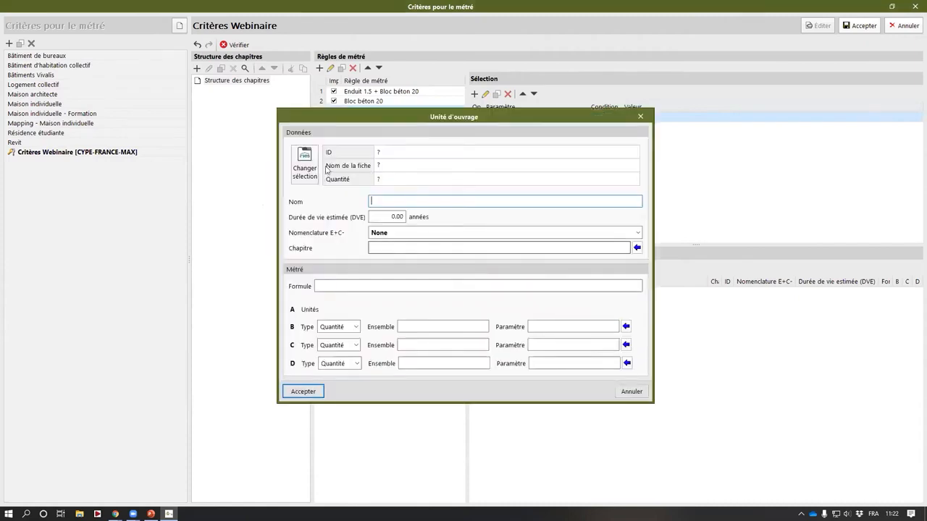
click(305, 165)
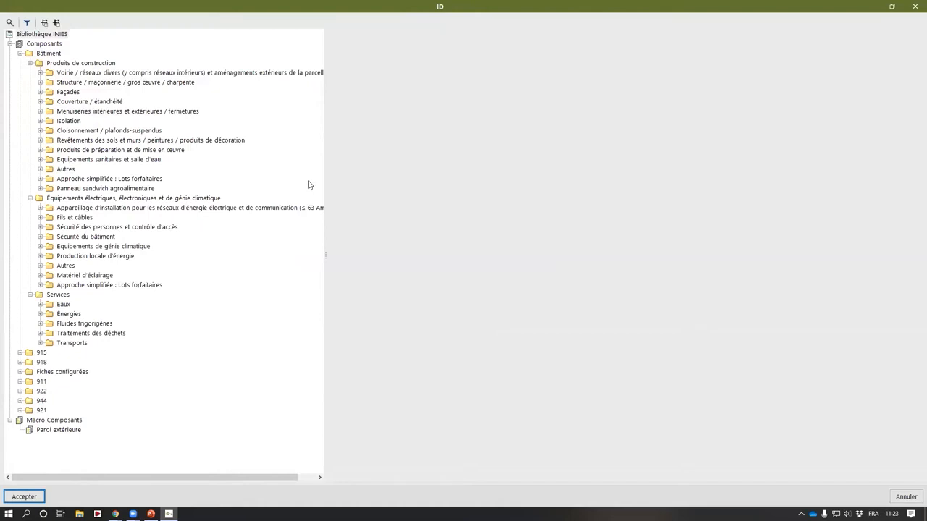
click(10, 22)
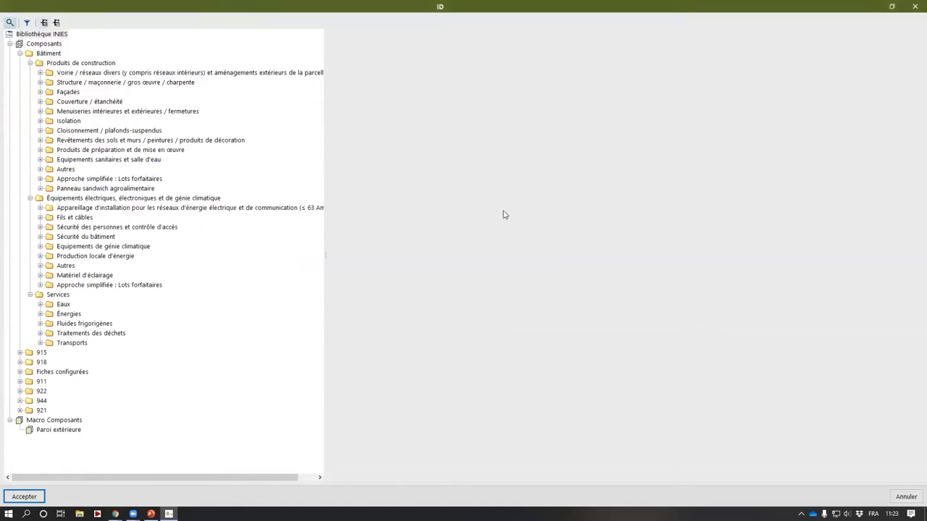
text(GR32)
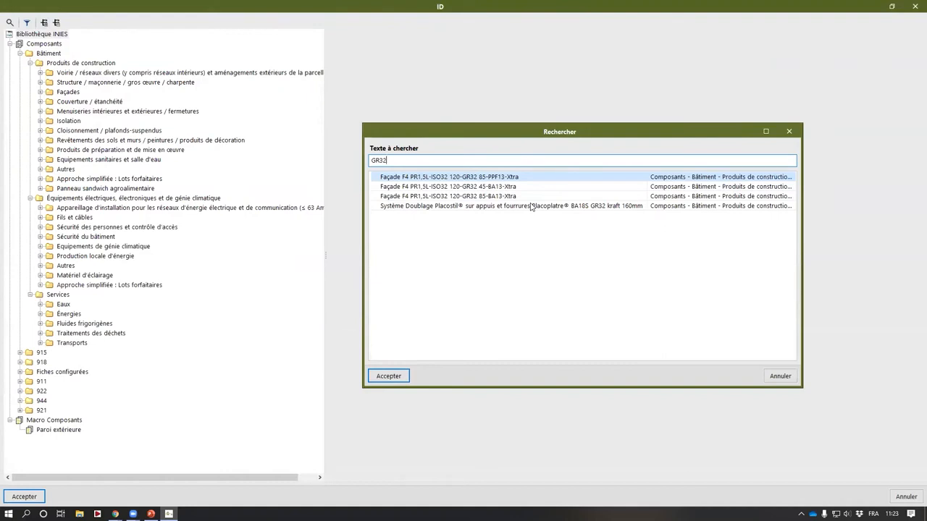
click(532, 207)
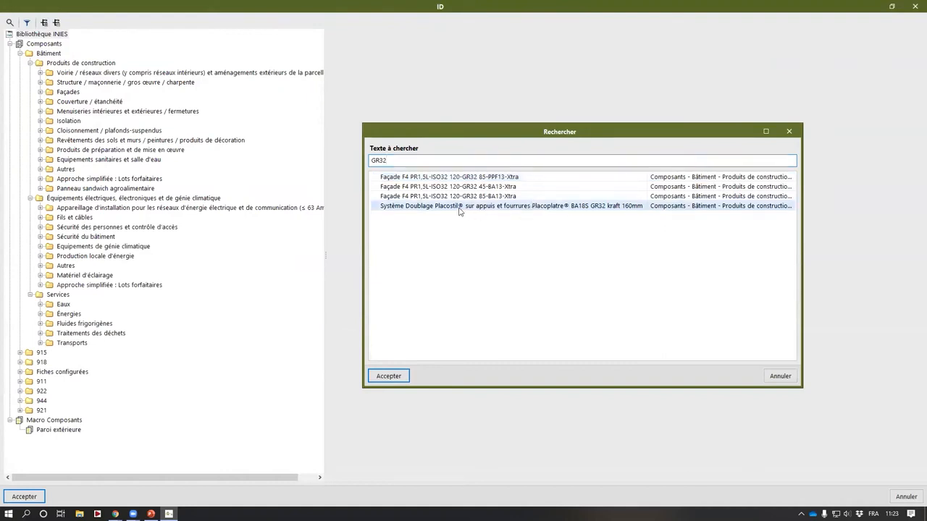
Step: Search the INIES library for LAINE DE VERRE and select the plasterboard and glass wool lining complex with R=5 m².K/W
double_click(438, 161)
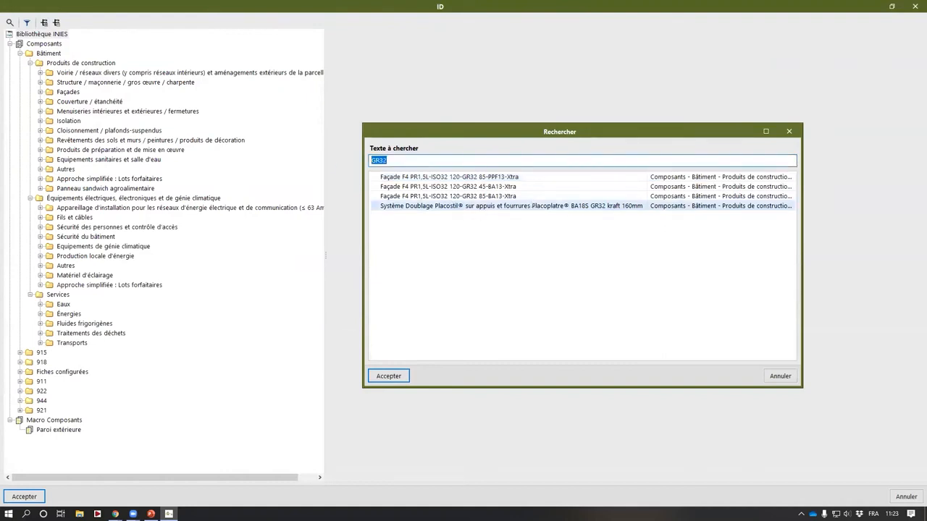
text(LAINE DE VERRER)
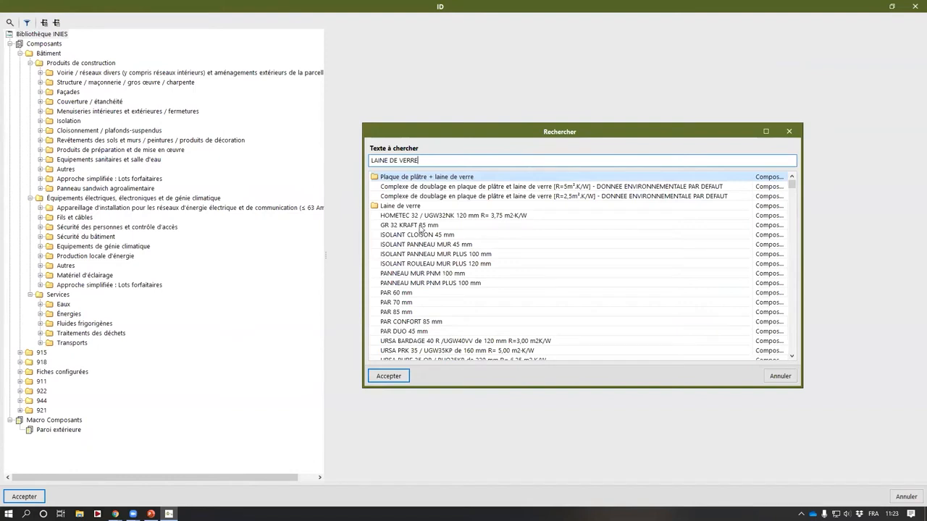
click(511, 189)
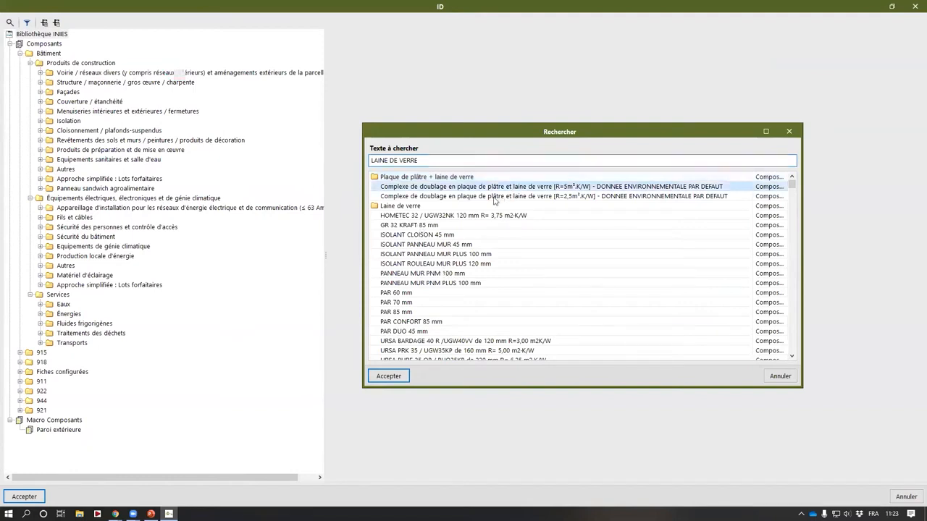